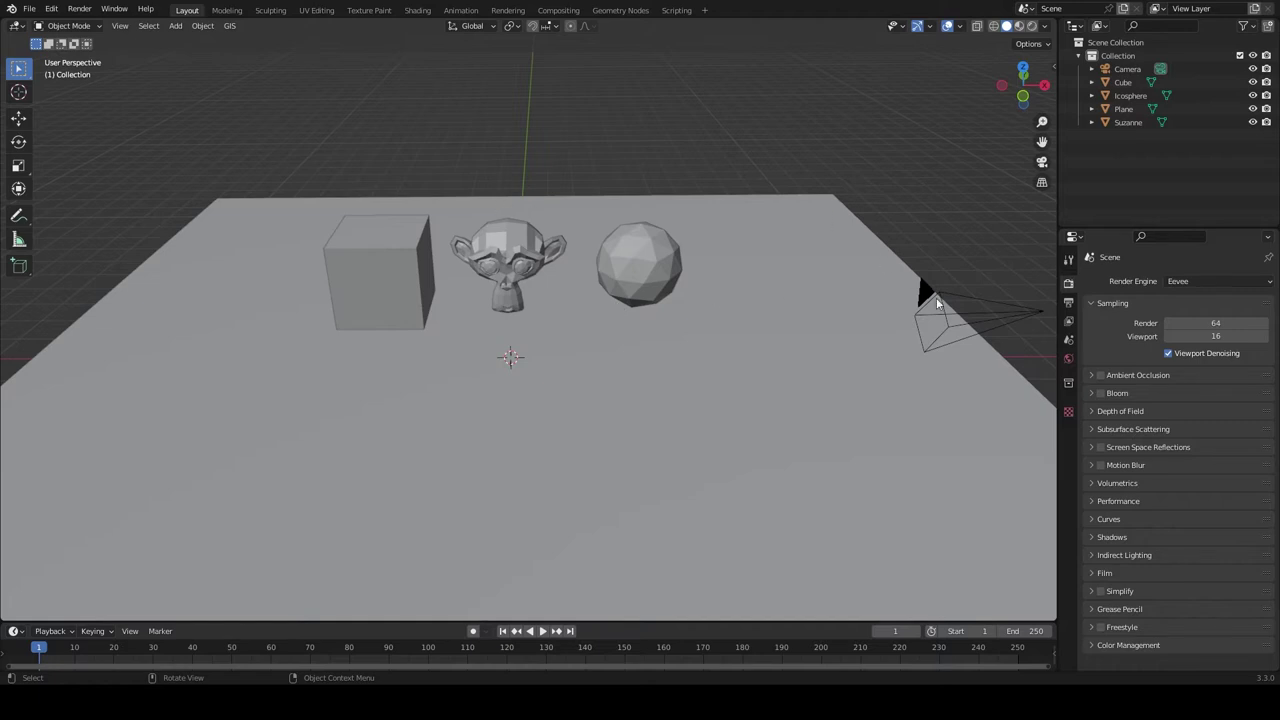
# Step: Set the render engine to Cycles in Render Properties
pyautogui.click(1068, 360)
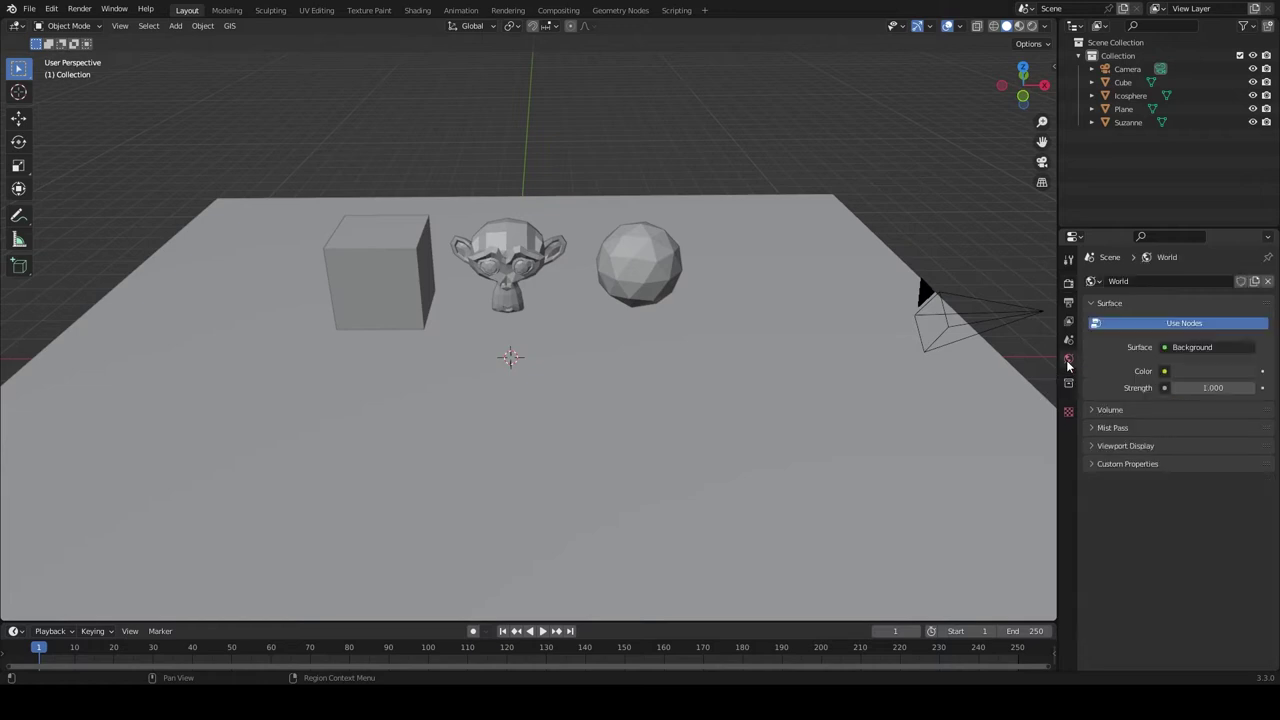
pyautogui.click(1069, 284)
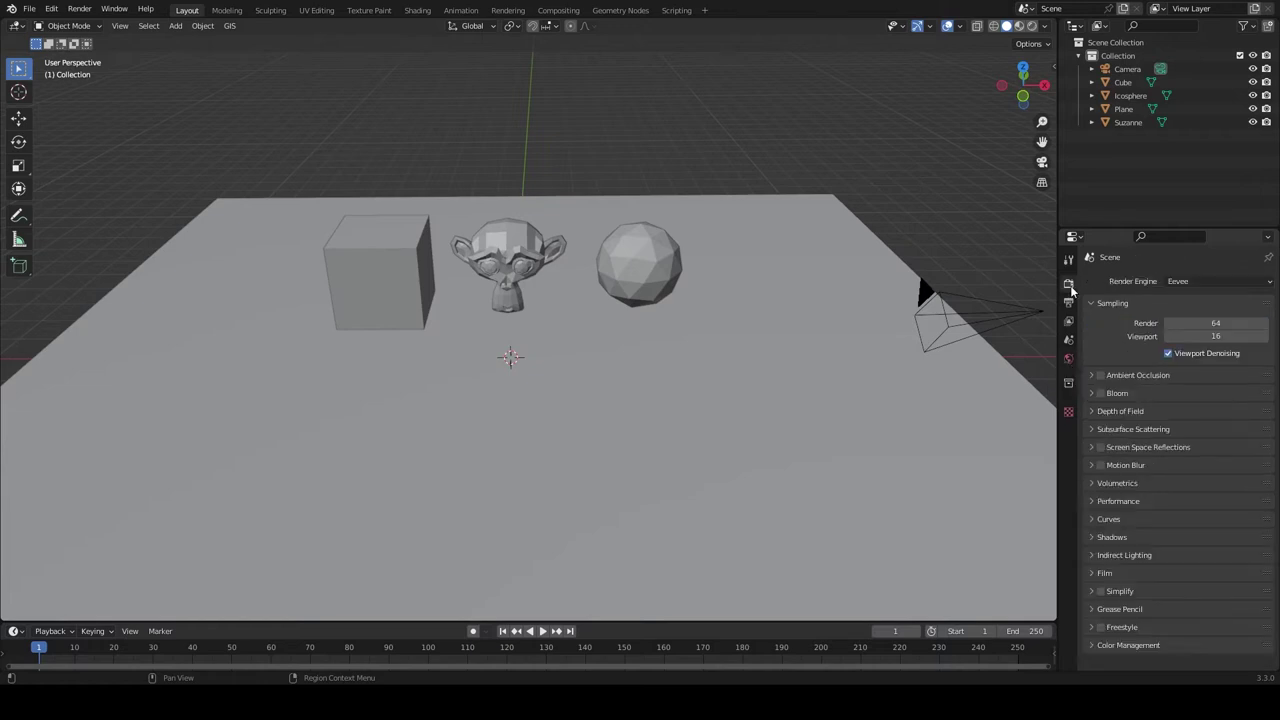
pyautogui.click(1193, 282)
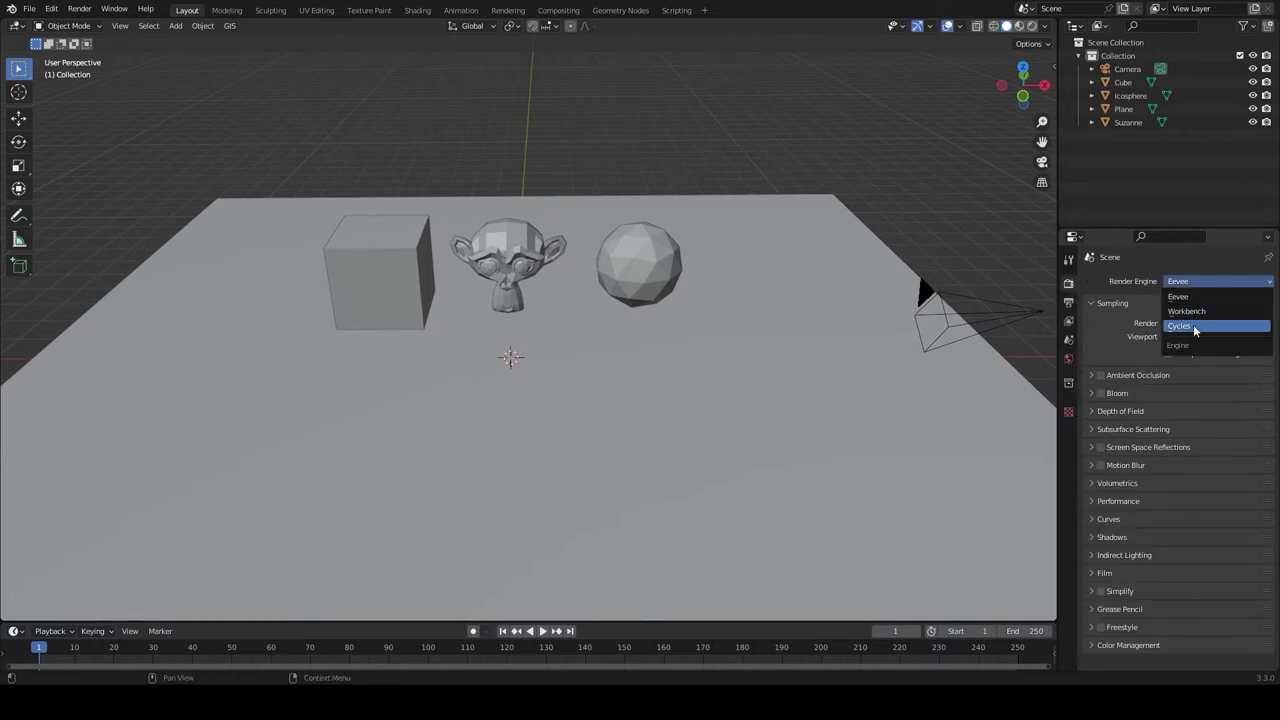
pyautogui.click(1193, 324)
# Step: Switch the viewport to Rendered shading and orbit around the scene
pyautogui.press('z')
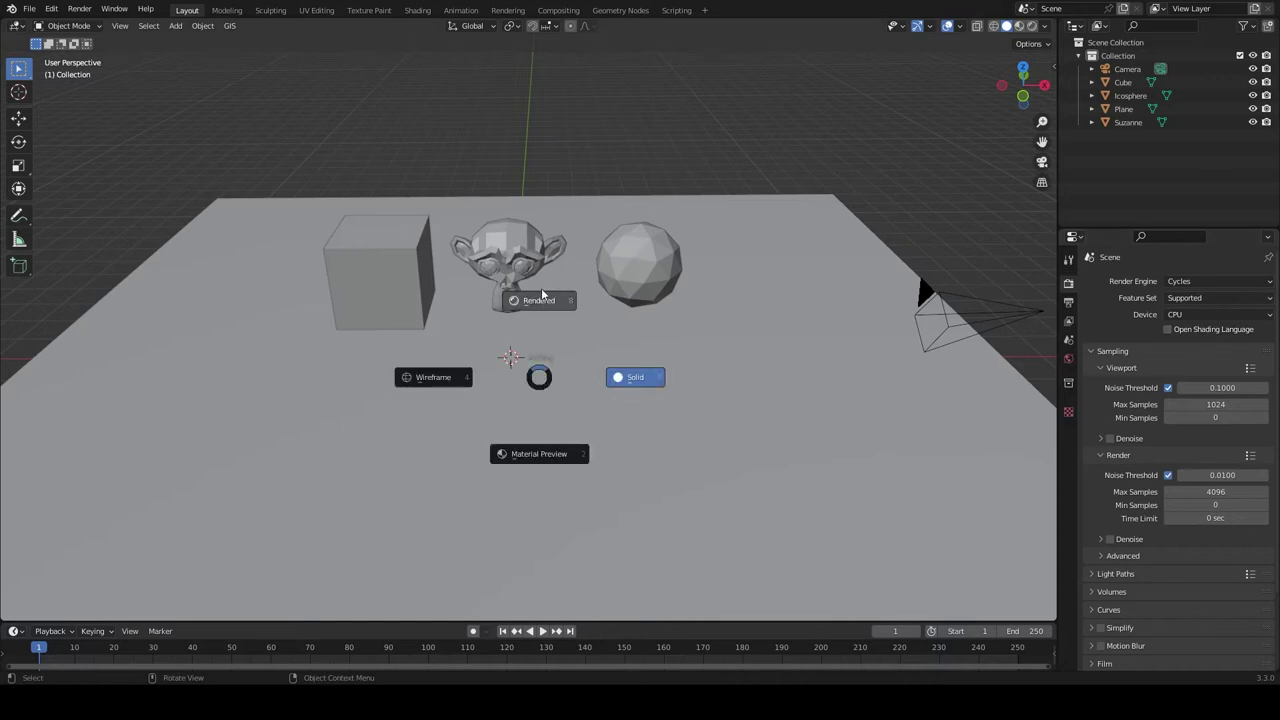
pyautogui.click(542, 296)
pyautogui.moveTo(608, 294); pyautogui.dragTo(551, 317, button='middle')
pyautogui.moveTo(534, 269)
pyautogui.mouseDown(button='middle')
pyautogui.moveTo(577, 391)
pyautogui.moveTo(497, 374)
pyautogui.moveTo(581, 380)
pyautogui.moveTo(568, 374)
pyautogui.mouseUp(button='middle')
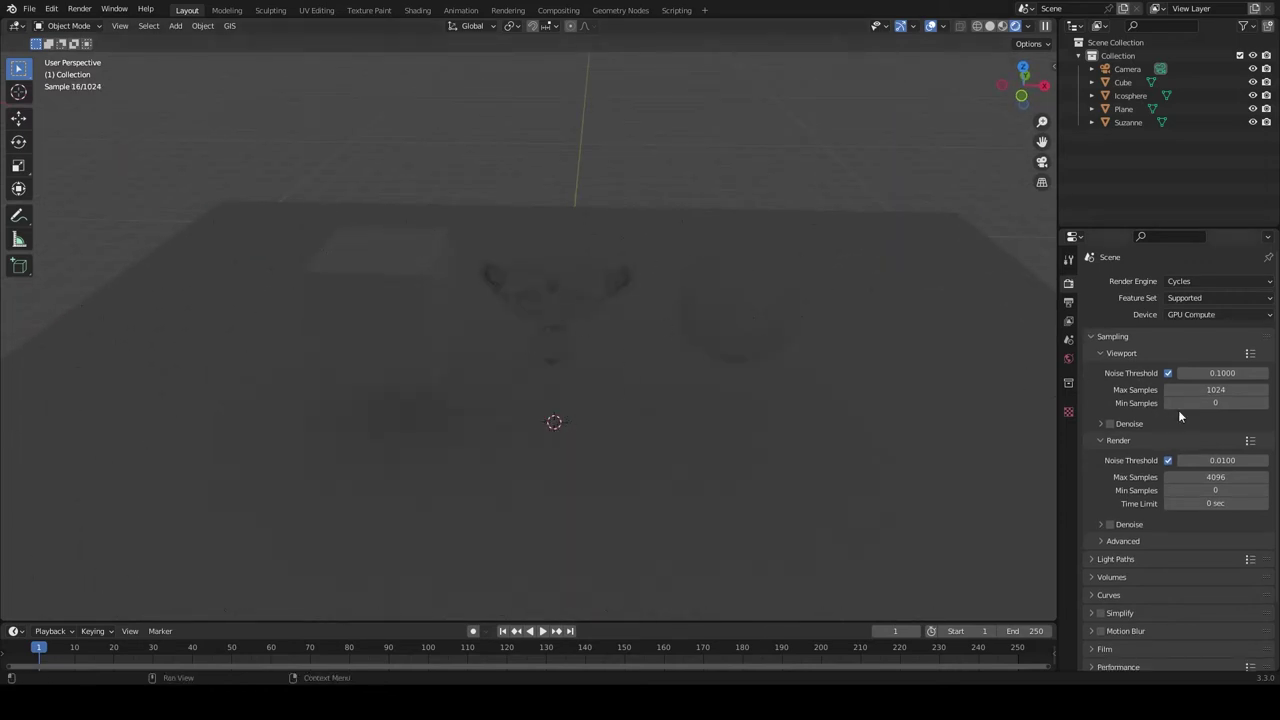
# Step: Set the world background colour to a bright teal in World Properties
pyautogui.click(1069, 359)
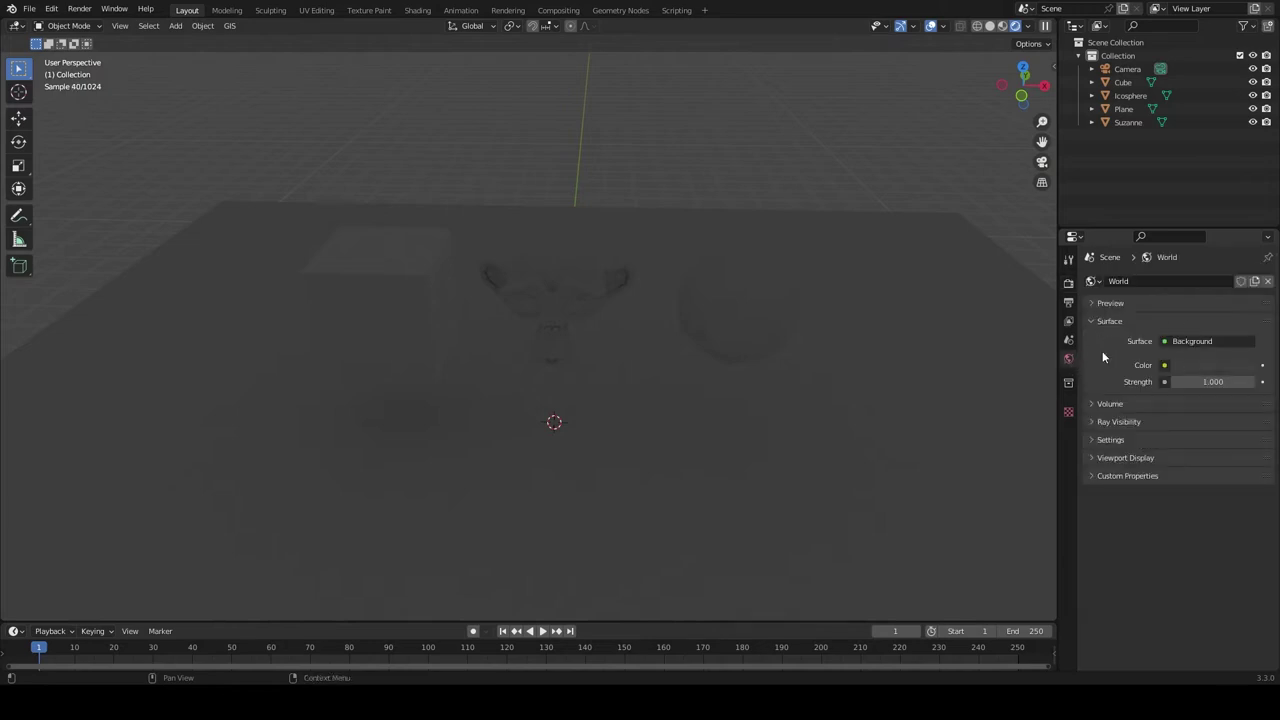
pyautogui.click(1199, 367)
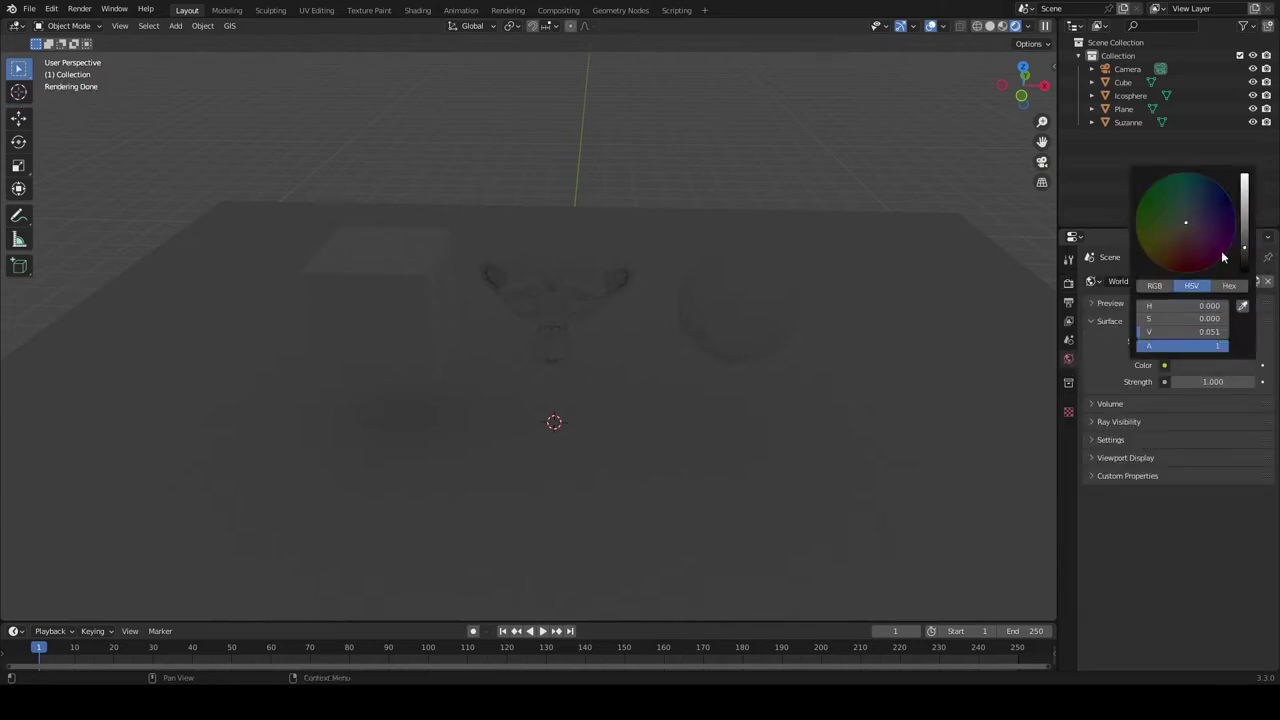
pyautogui.moveTo(1221, 252); pyautogui.dragTo(1186, 194)
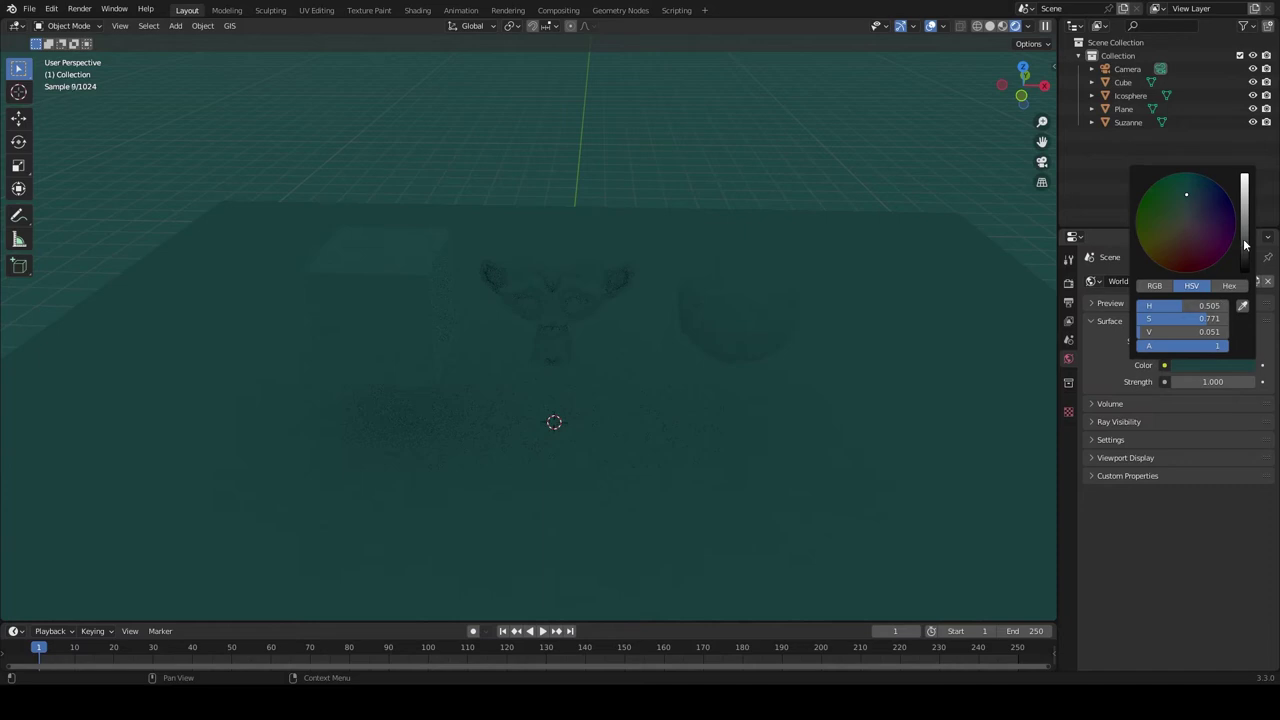
pyautogui.moveTo(1245, 245); pyautogui.dragTo(1245, 180)
# Step: Split off a second 3D viewport on the left side of the workspace
pyautogui.moveTo(555, 366)
pyautogui.mouseDown(button='middle')
pyautogui.moveTo(614, 369)
pyautogui.moveTo(591, 411)
pyautogui.moveTo(526, 411)
pyautogui.mouseUp(button='middle')
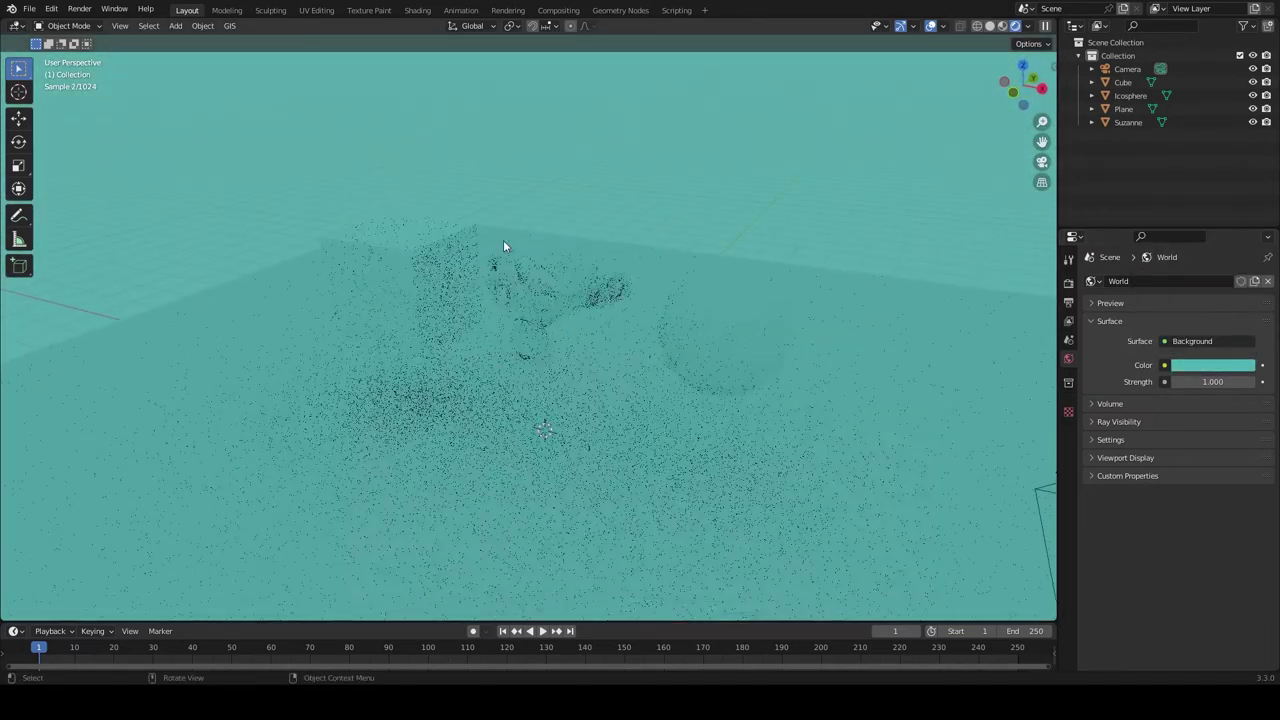
pyautogui.moveTo(744, 322); pyautogui.dragTo(800, 360, button='middle')
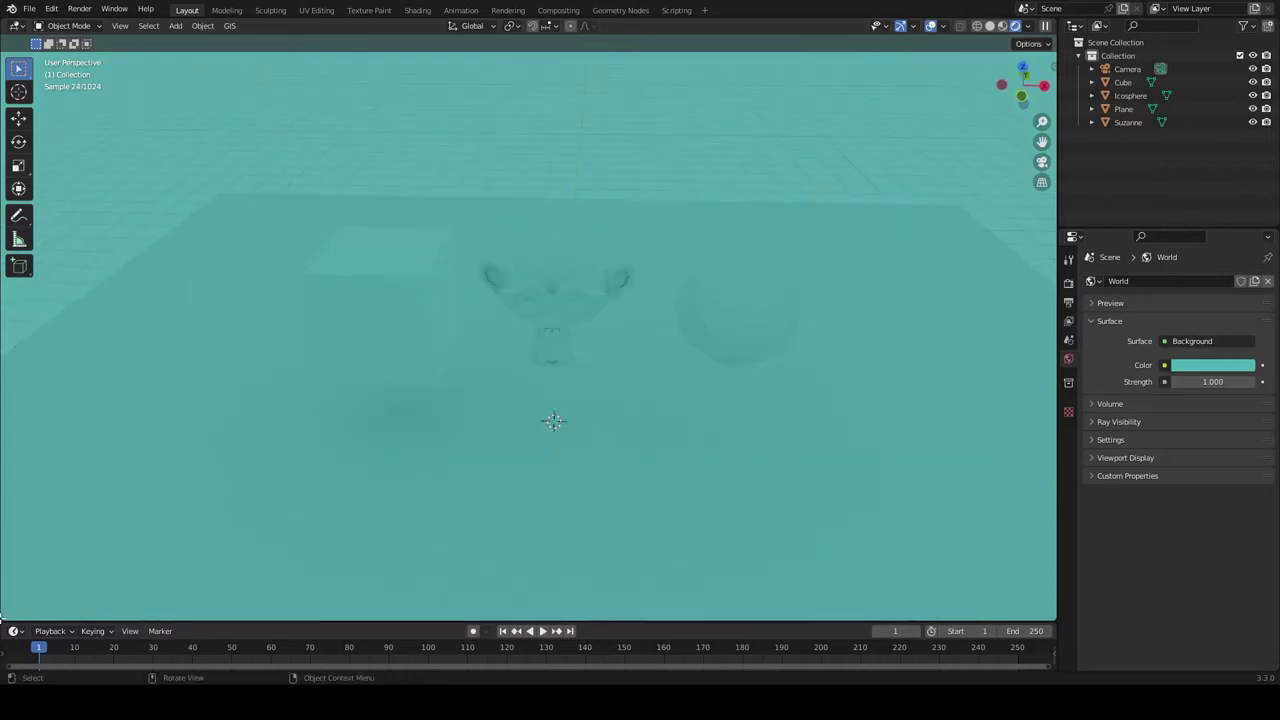
pyautogui.moveTo(2, 618); pyautogui.dragTo(477, 600)
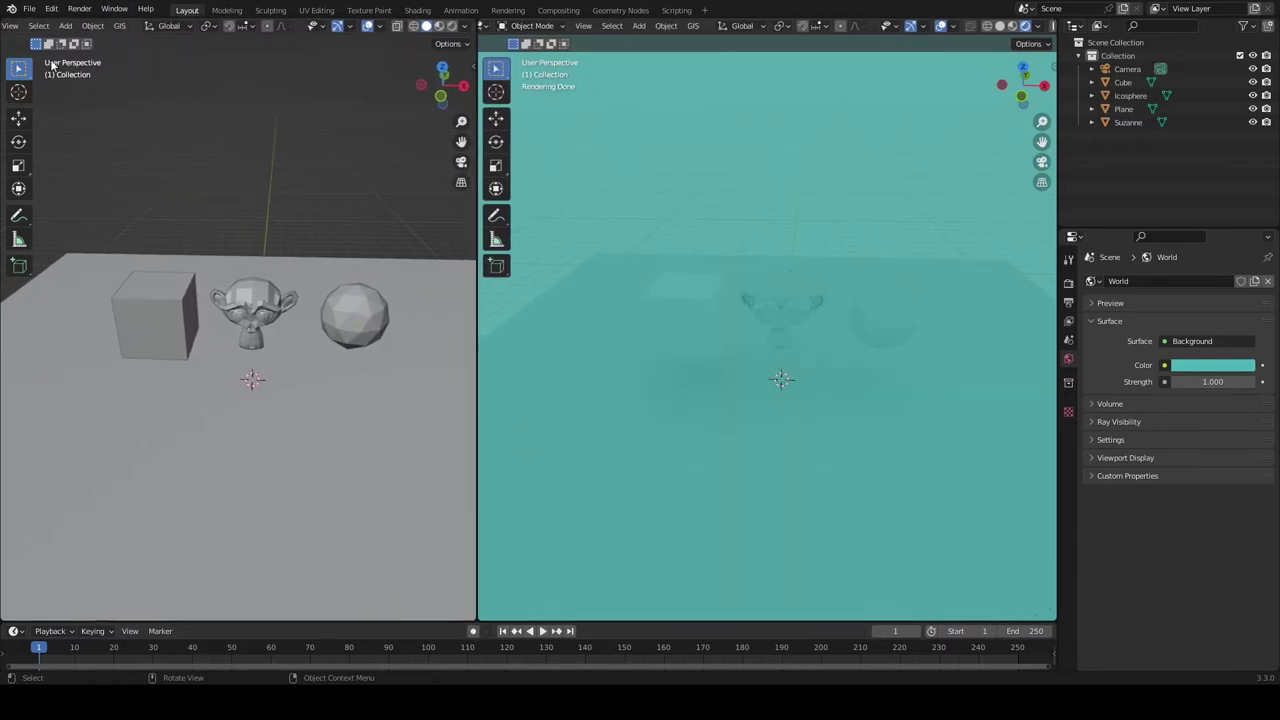
# Step: Make the left area a widened Shader Editor and select Suzanne
pyautogui.scroll(4, 40, 24)
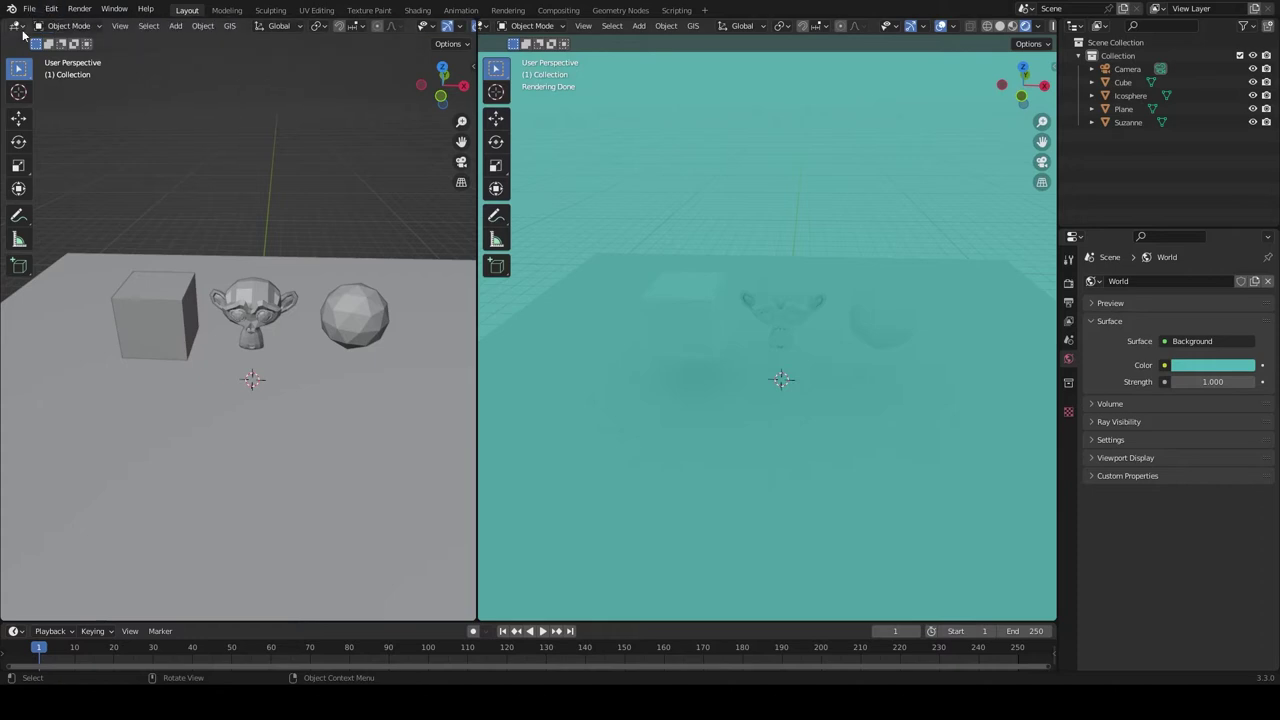
pyautogui.click(21, 28)
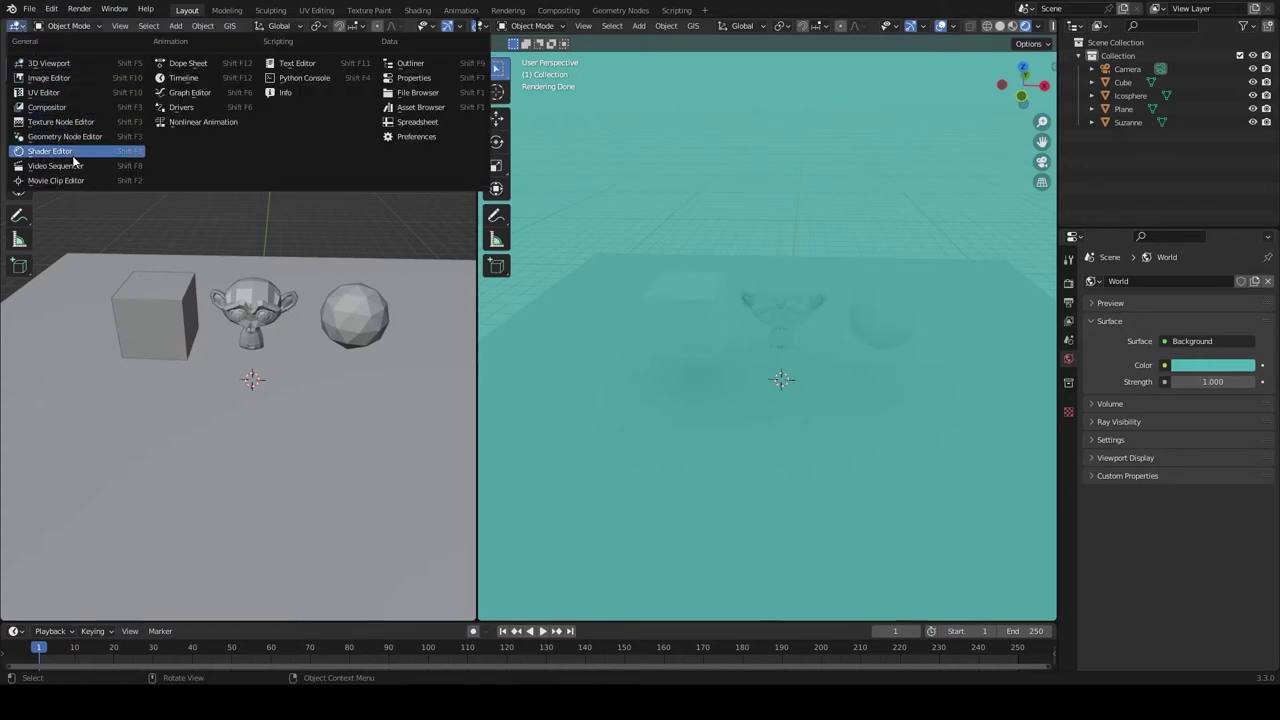
pyautogui.click(72, 151)
pyautogui.moveTo(478, 300); pyautogui.dragTo(550, 300)
pyautogui.click(845, 303)
pyautogui.keyDown('shift'); pyautogui.moveTo(845, 310); pyautogui.dragTo(839, 320, button='middle'); pyautogui.keyUp('shift')
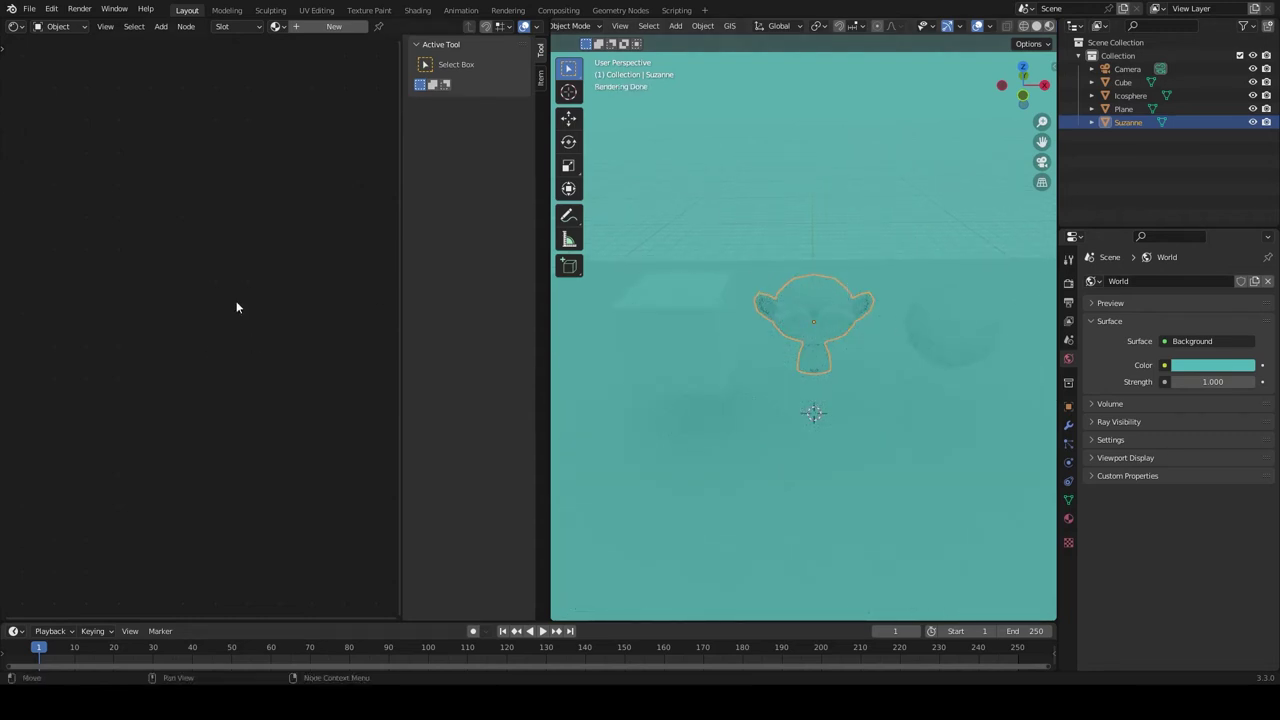
# Step: Switch the Shader Editor from Object to World nodes
pyautogui.click(58, 28)
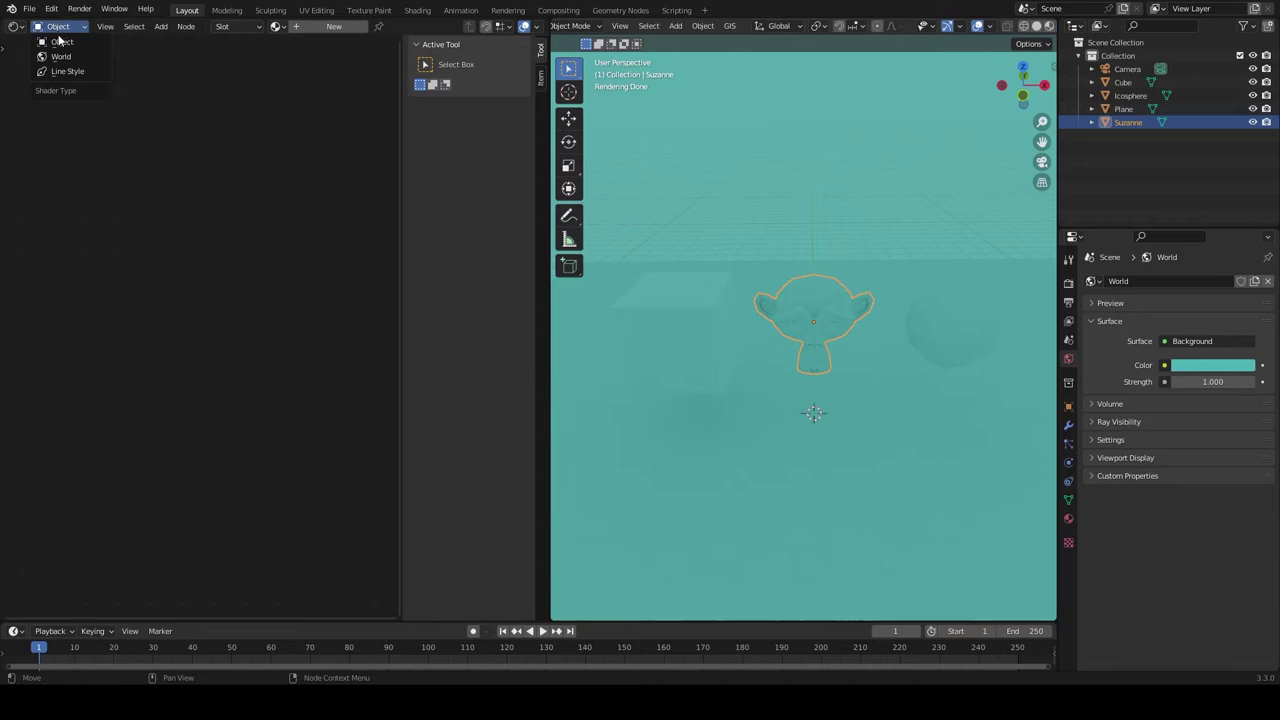
pyautogui.click(62, 56)
pyautogui.scroll(2, 101, 290)
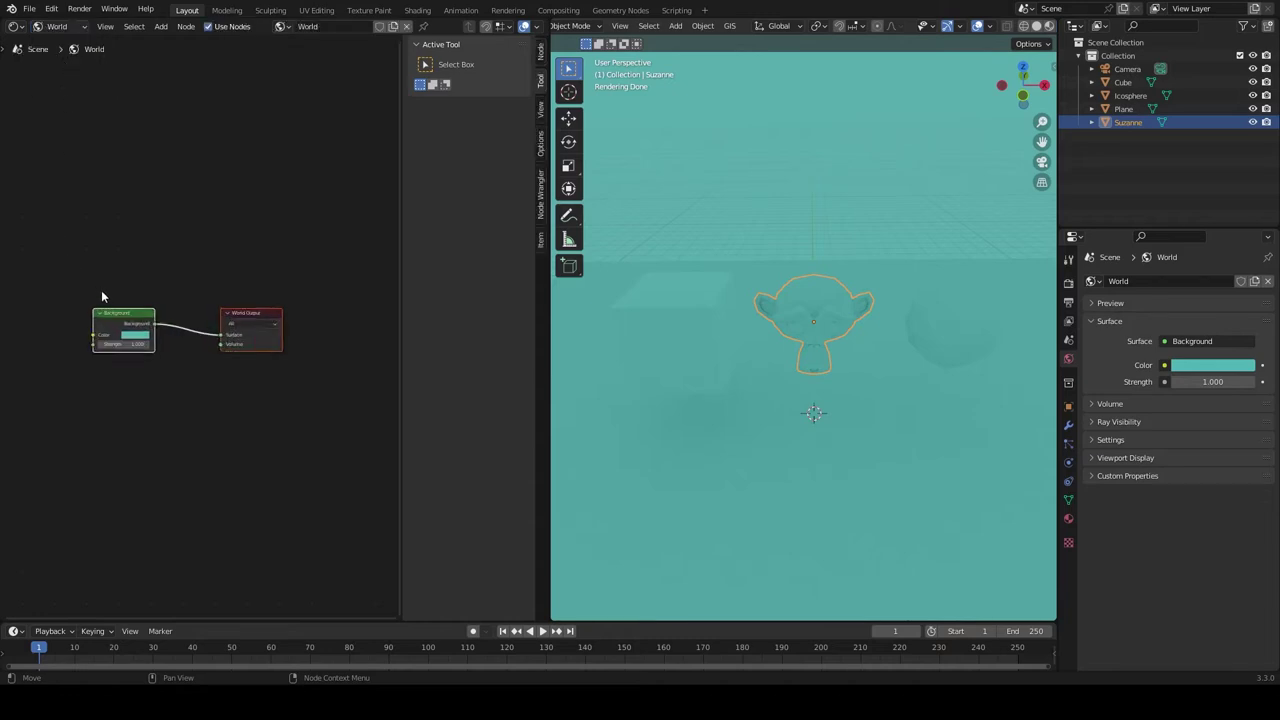
# Step: Change the Background node's colour from teal to pink
pyautogui.scroll(2, 101, 290)
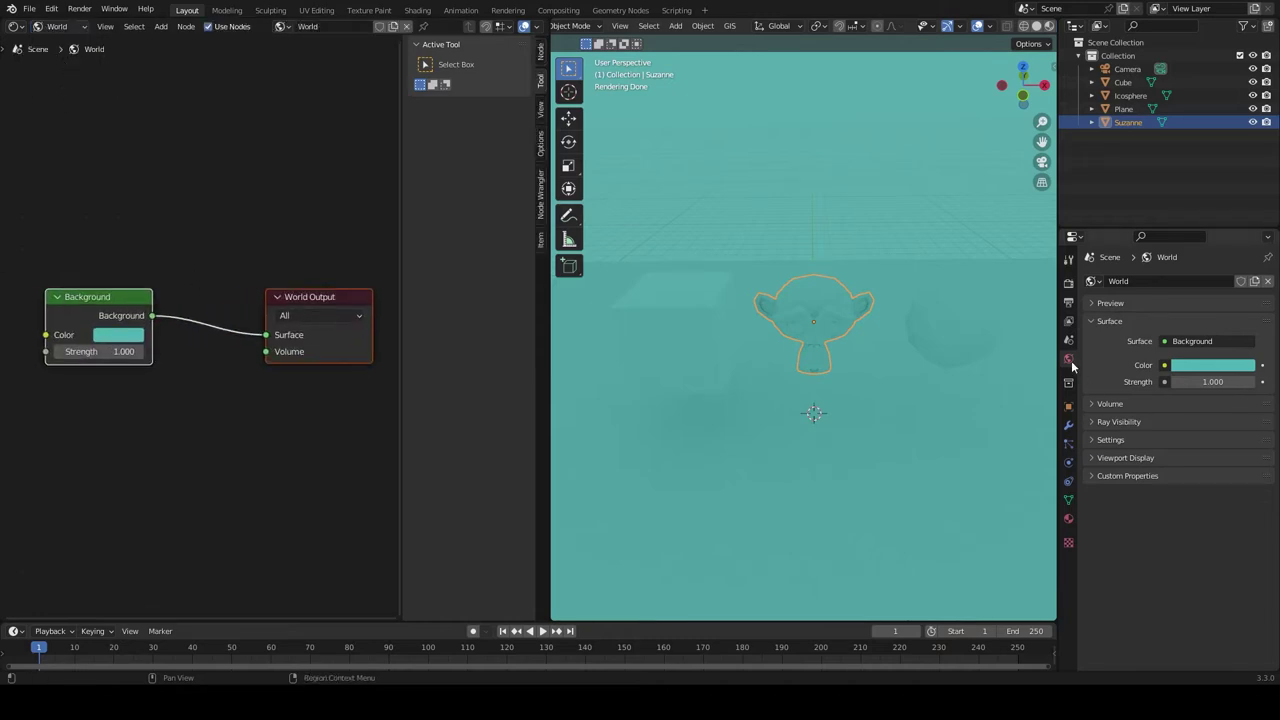
pyautogui.moveTo(48, 232); pyautogui.dragTo(138, 406)
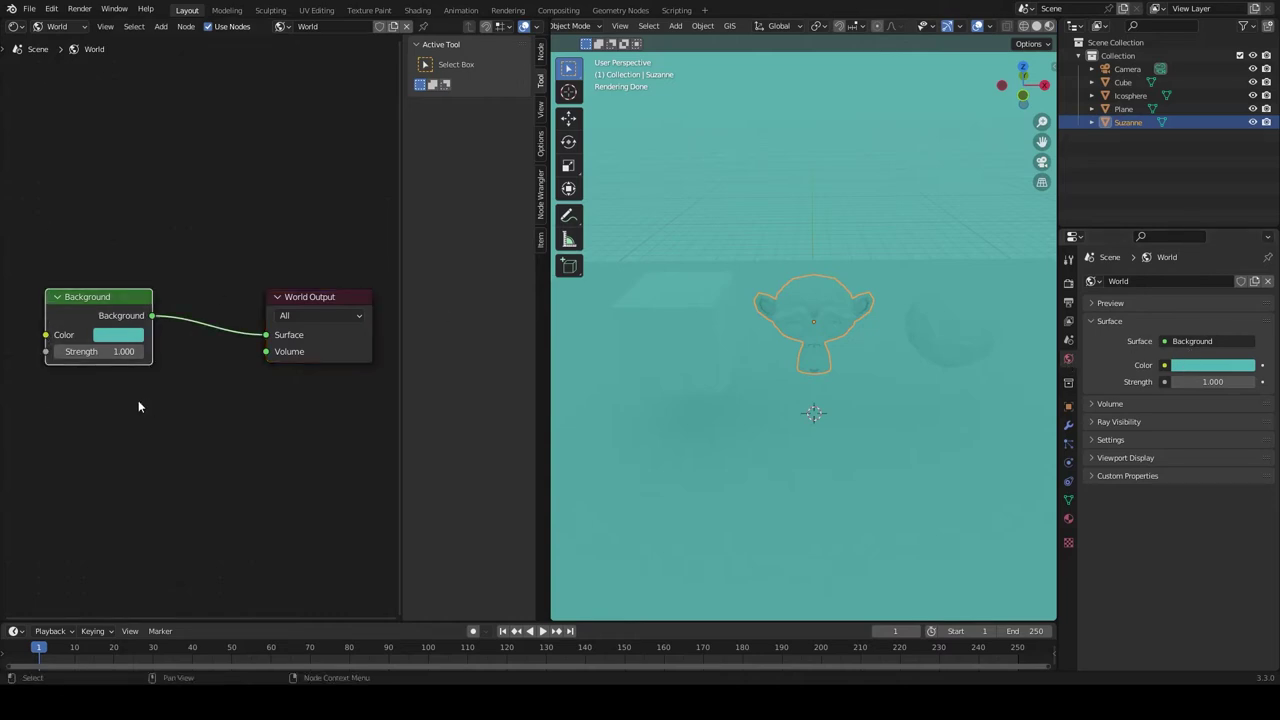
pyautogui.click(120, 336)
pyautogui.moveTo(184, 168); pyautogui.dragTo(173, 194)
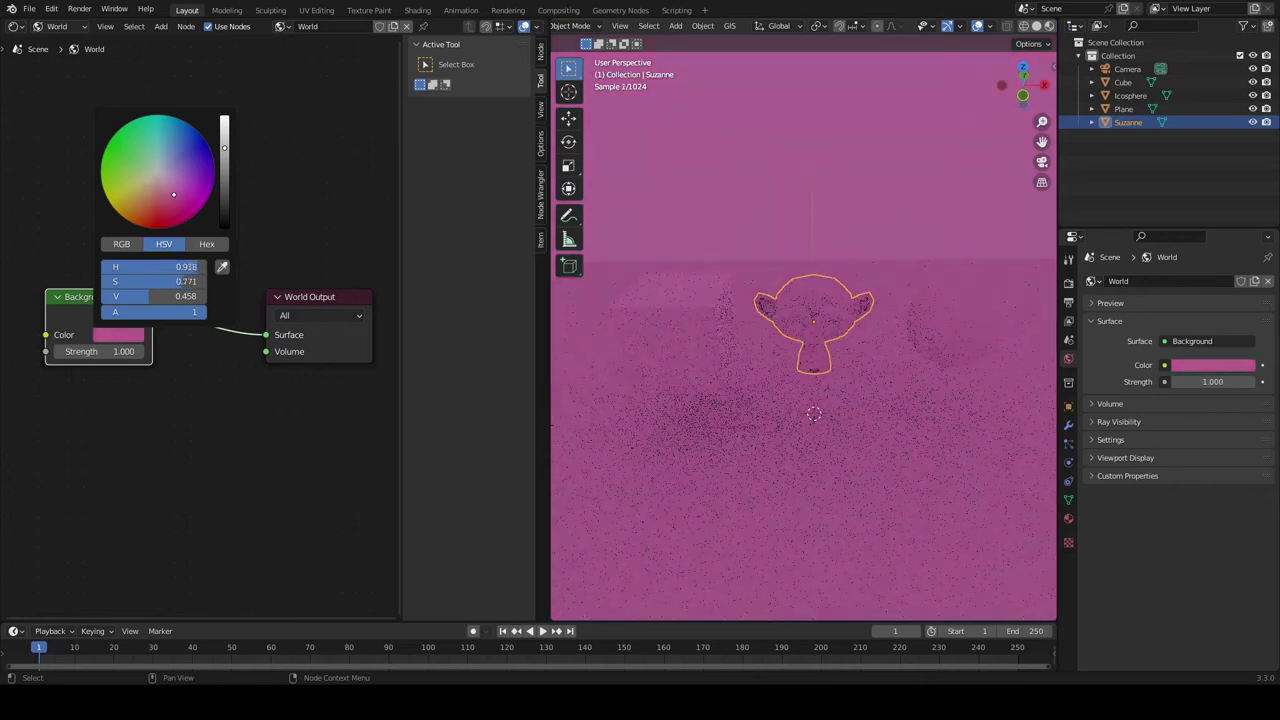
# Step: Try world strength 1.7, then undo it back to 1.000
pyautogui.click(1213, 381)
pyautogui.write('1.7')
pyautogui.press('Return')
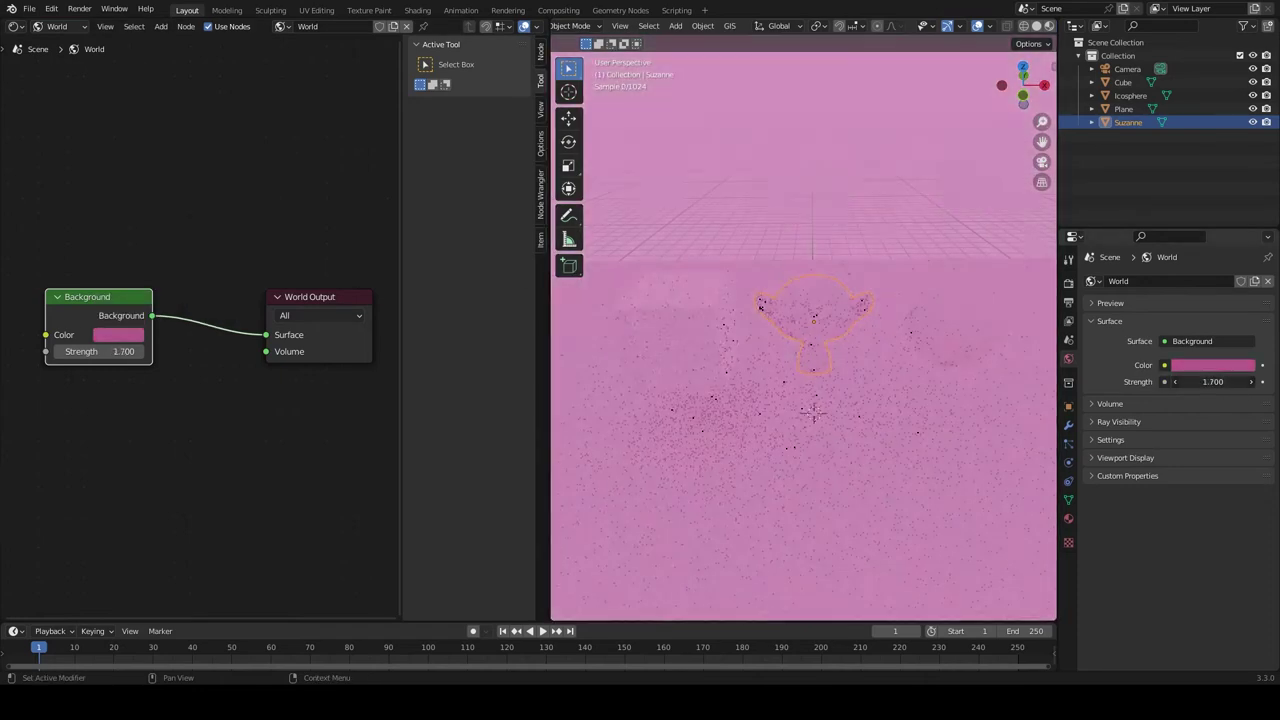
pyautogui.hotkey('ctrl', 'z')
pyautogui.click(212, 395)
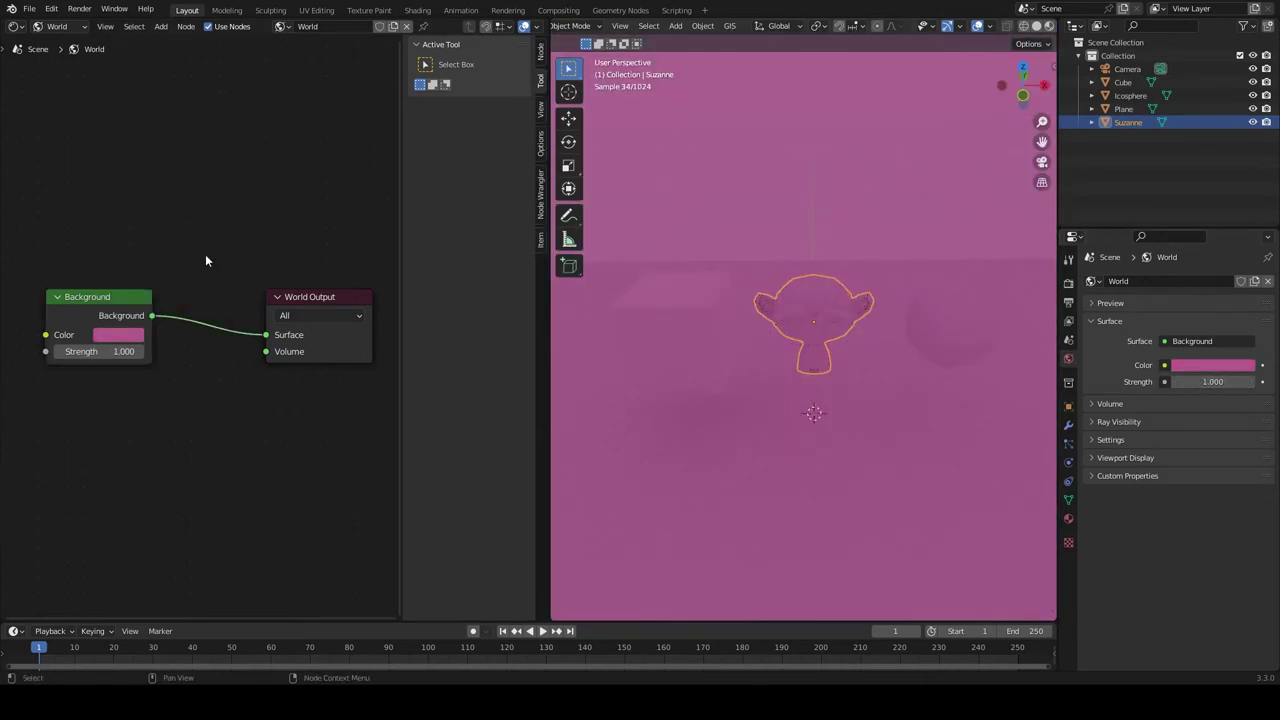
pyautogui.scroll(-2, 205, 261)
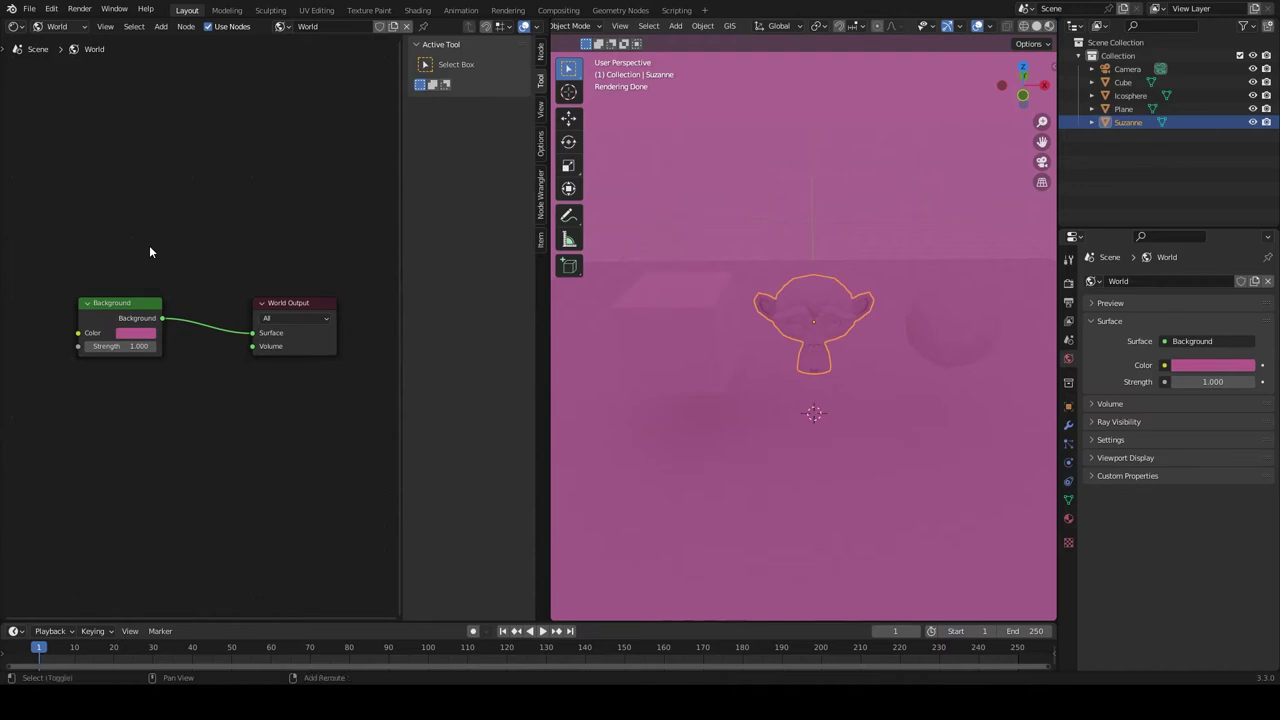
pyautogui.hotkey('shift', 'a')
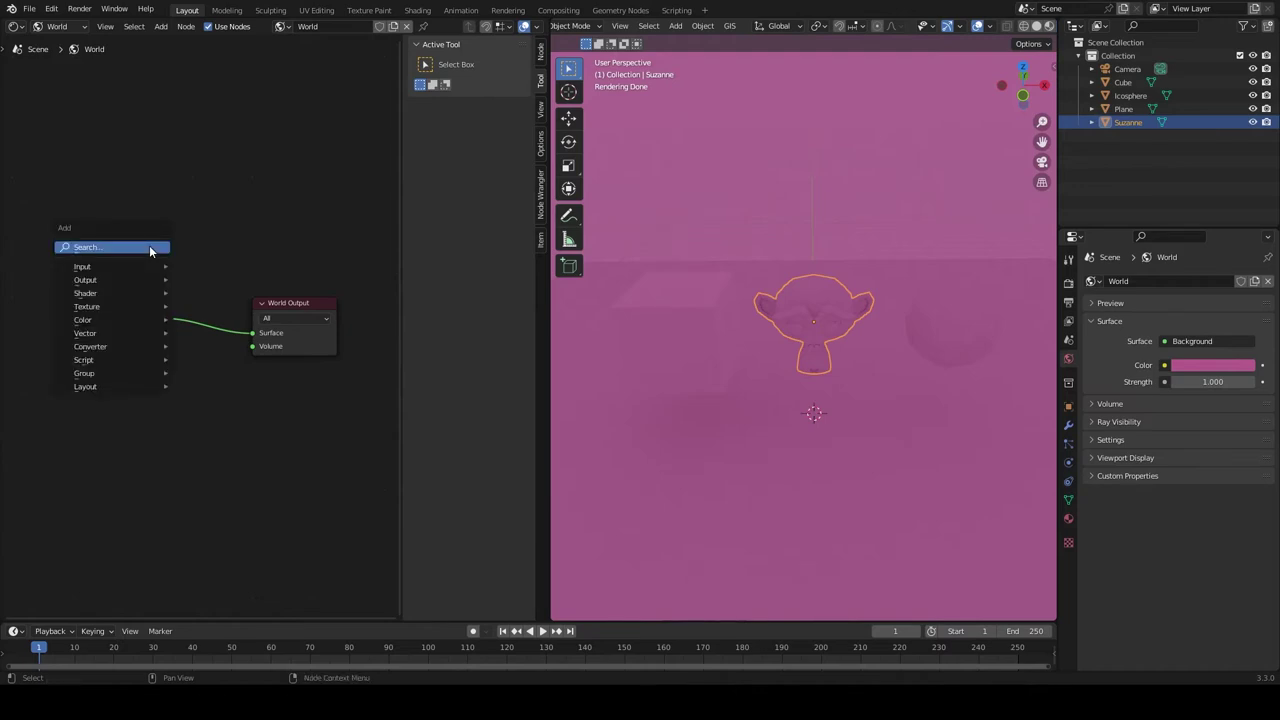
# Step: Add a Nishita Sky Texture node by searching 'sky' and connect its Color to World Output Surface
pyautogui.click(150, 249)
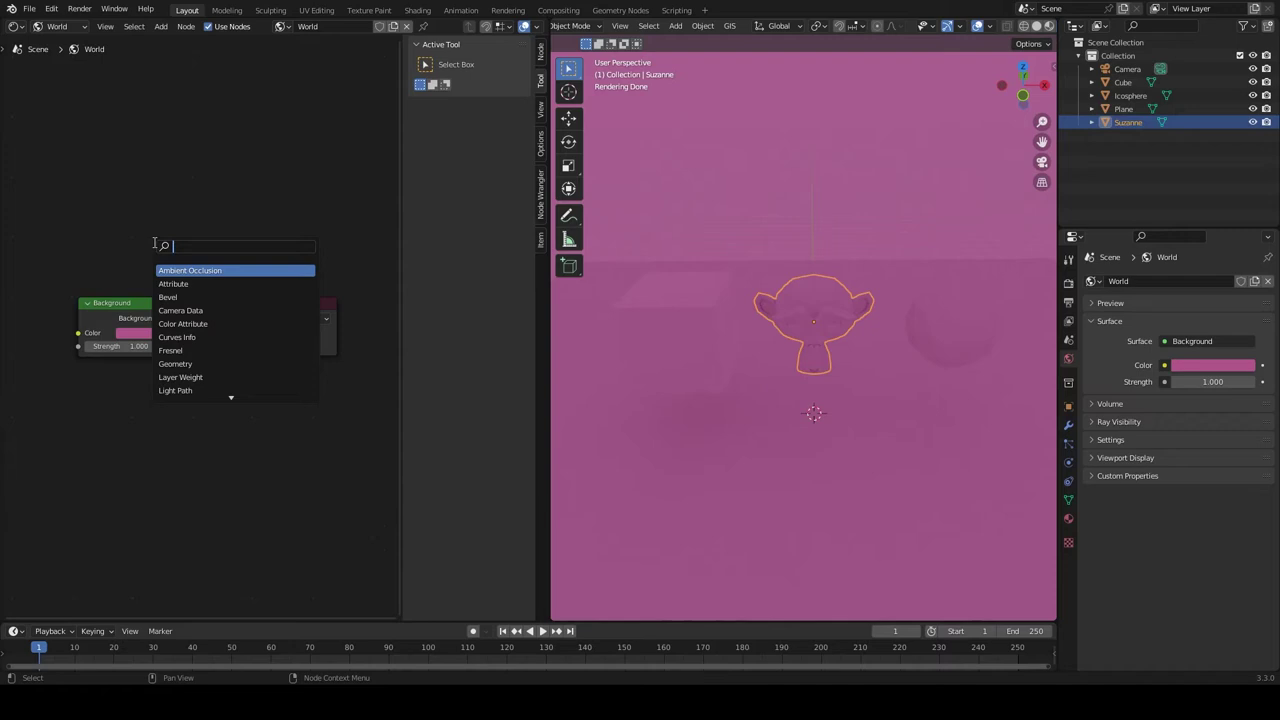
pyautogui.write('sky')
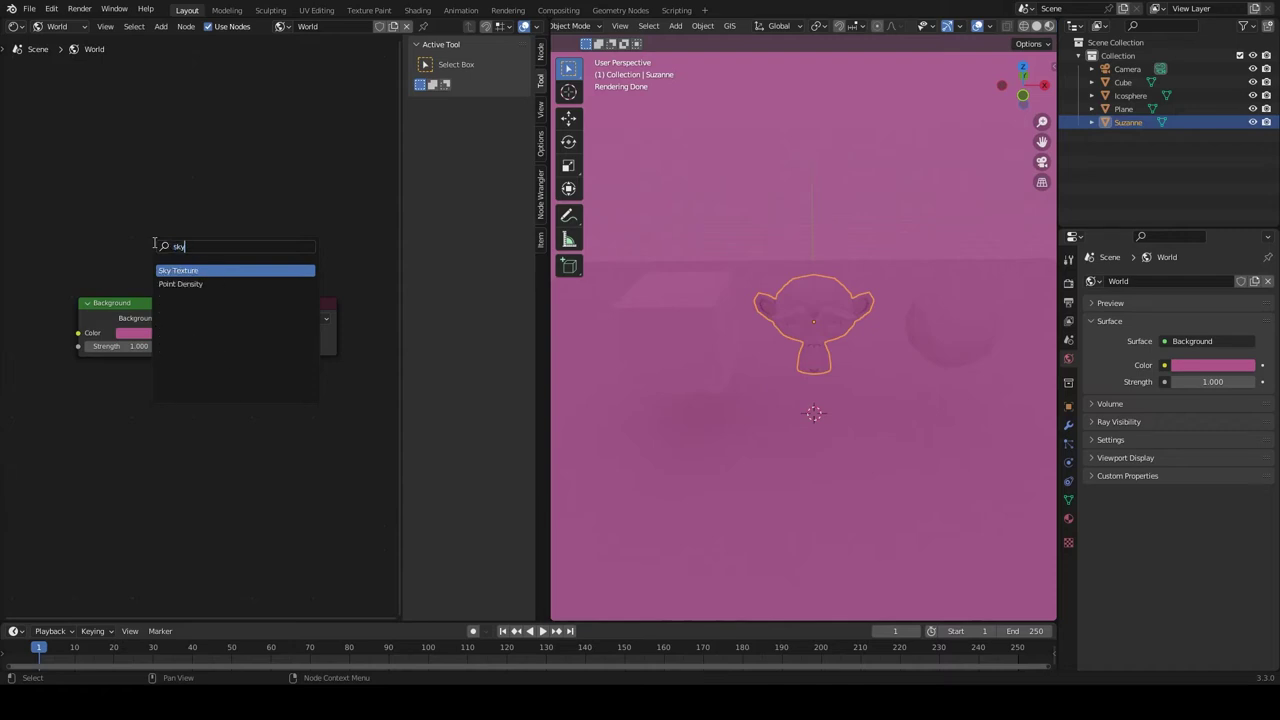
pyautogui.click(192, 268)
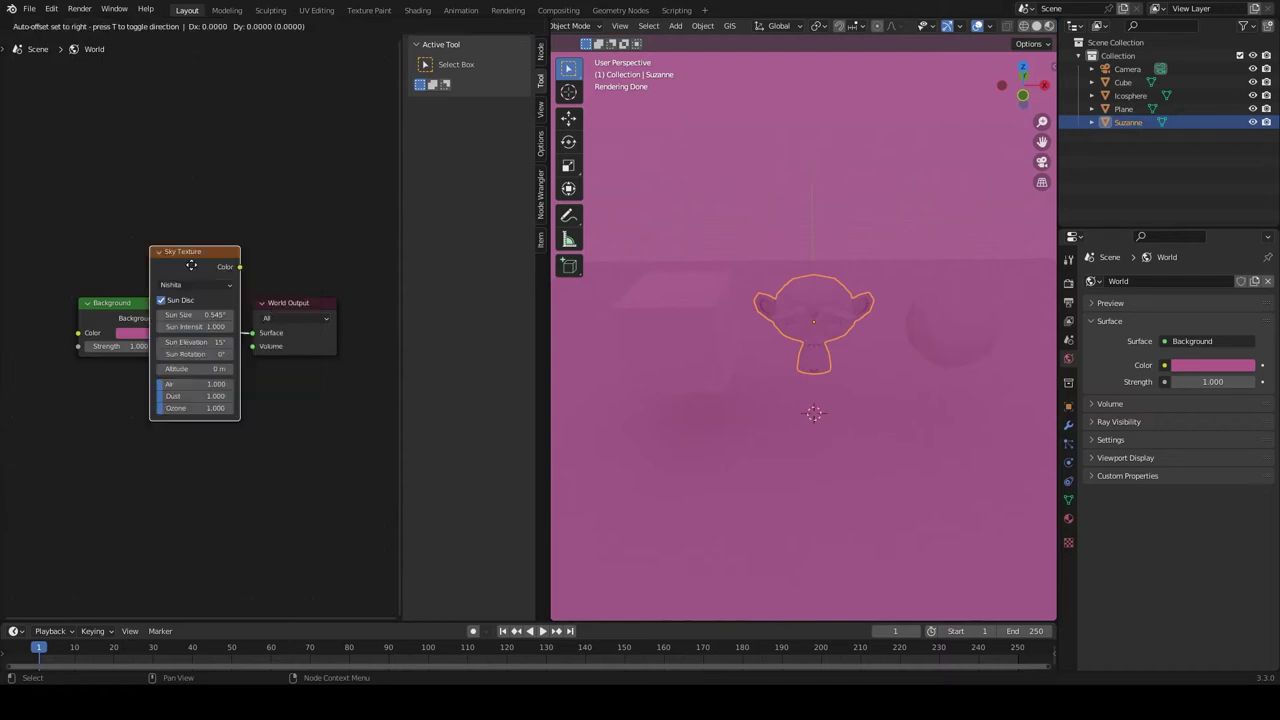
pyautogui.click(193, 140)
pyautogui.click(193, 132)
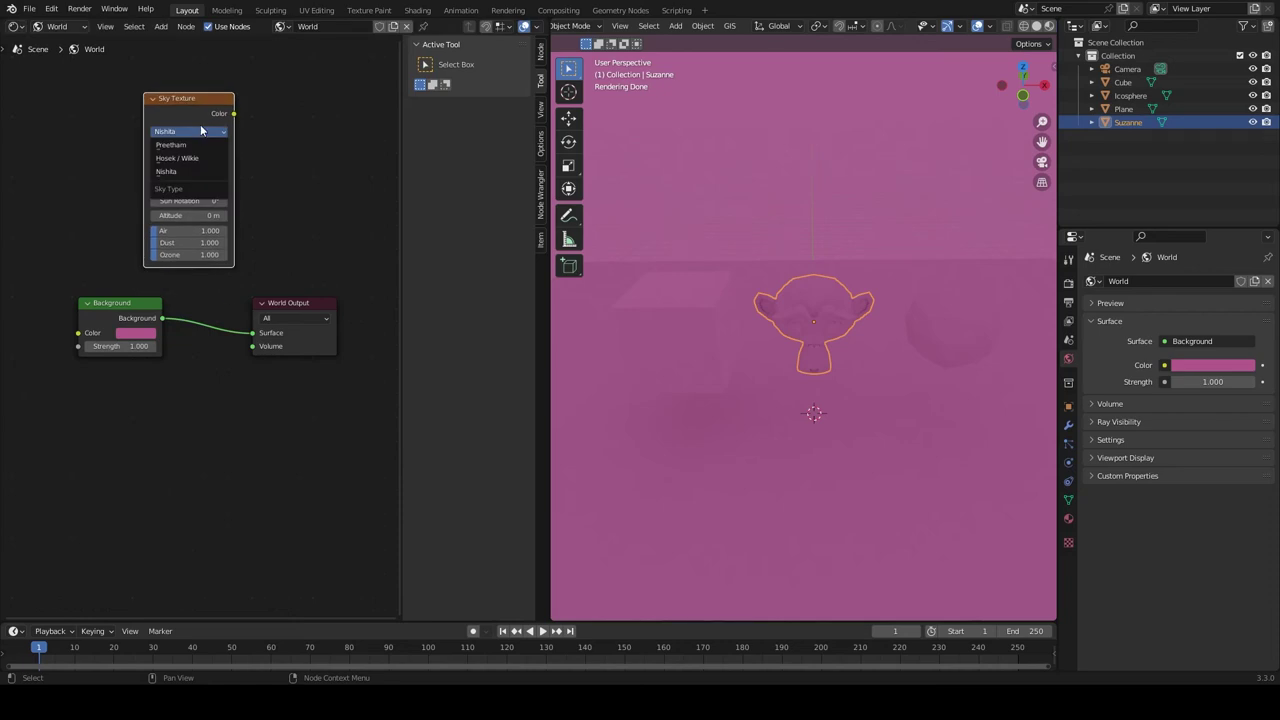
pyautogui.click(200, 131)
pyautogui.click(186, 132)
pyautogui.moveTo(134, 175); pyautogui.dragTo(251, 340)
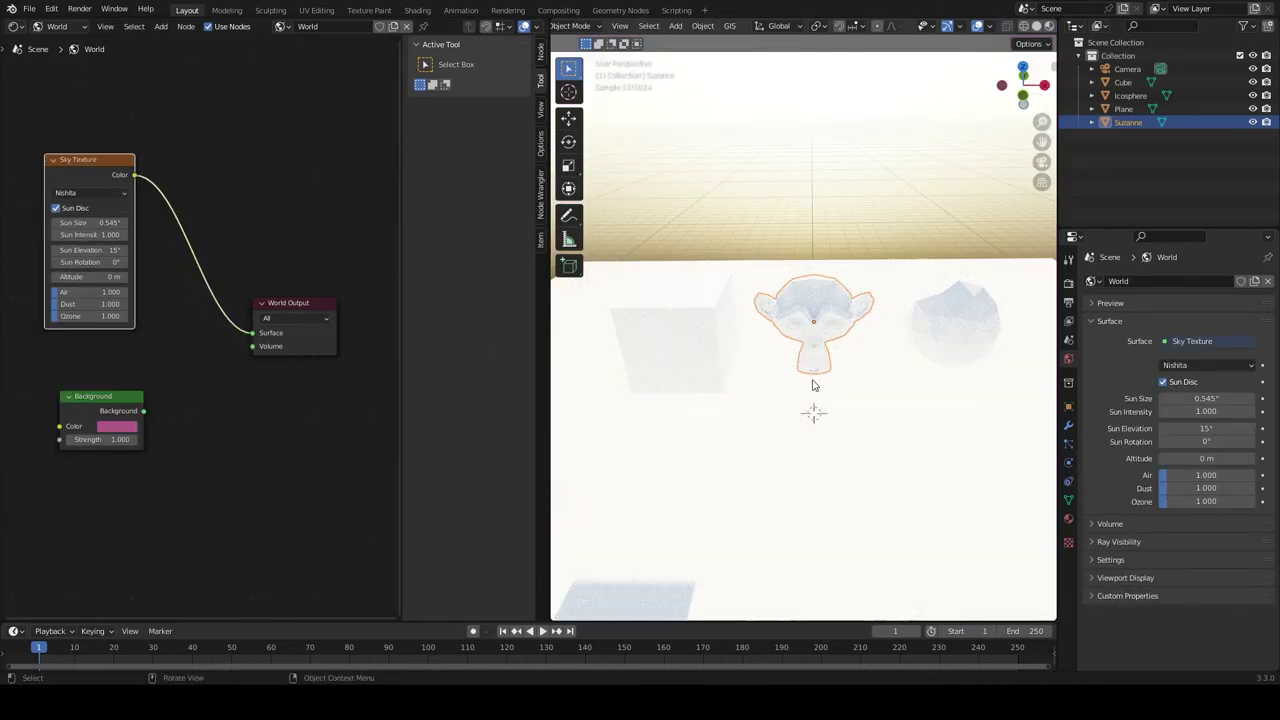
pyautogui.click(864, 373)
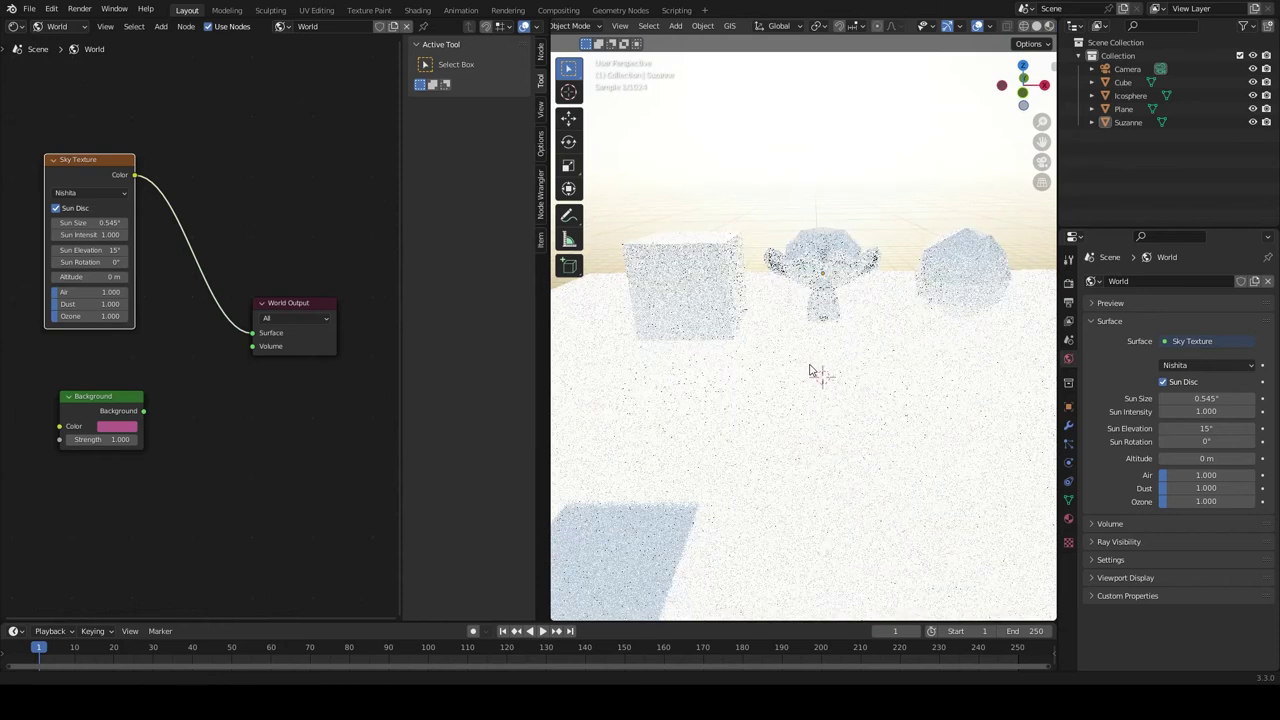
pyautogui.moveTo(864, 373); pyautogui.dragTo(800, 374, button='middle')
pyautogui.moveTo(134, 235); pyautogui.dragTo(172, 235)
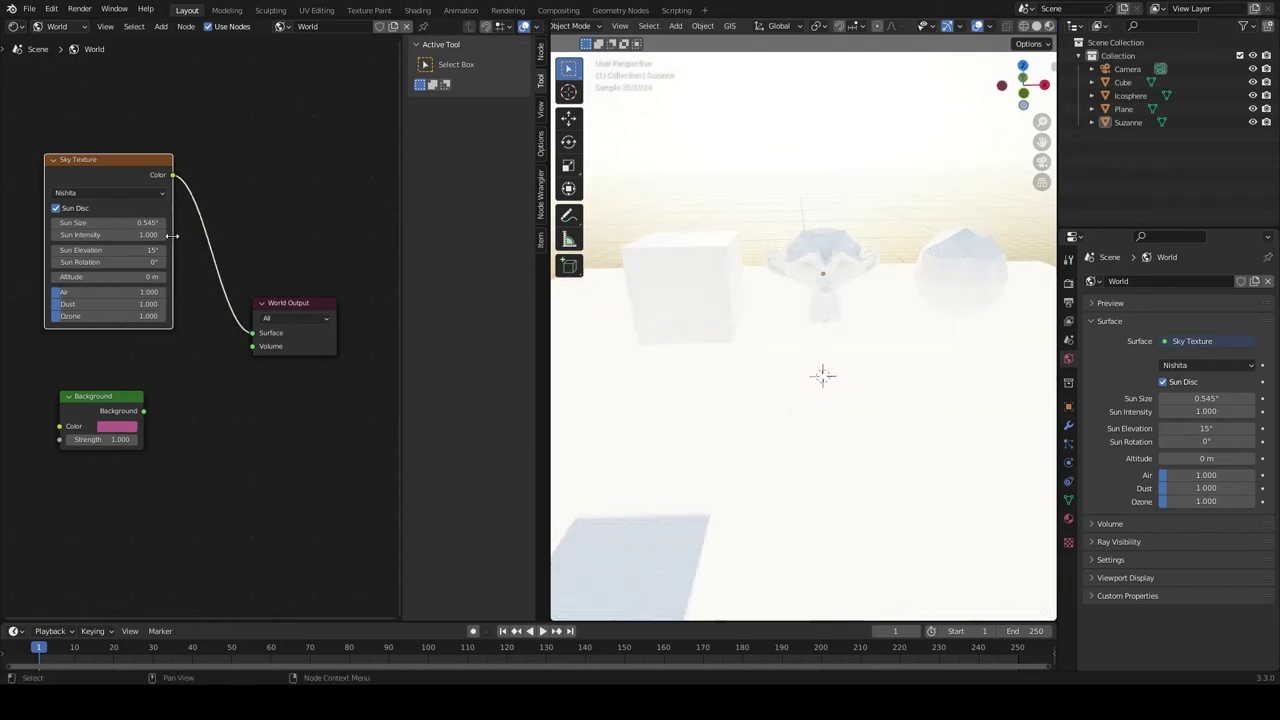
pyautogui.moveTo(773, 359); pyautogui.dragTo(831, 343, button='middle')
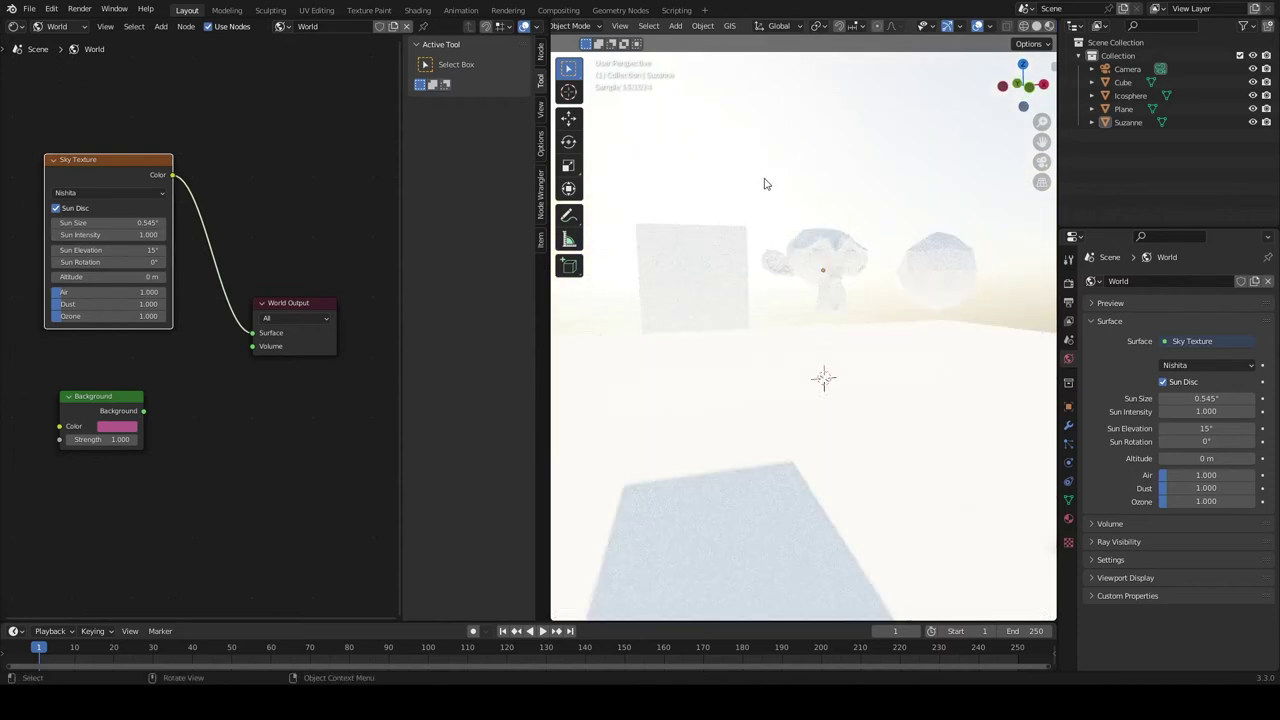
pyautogui.moveTo(811, 241); pyautogui.dragTo(845, 250, button='middle')
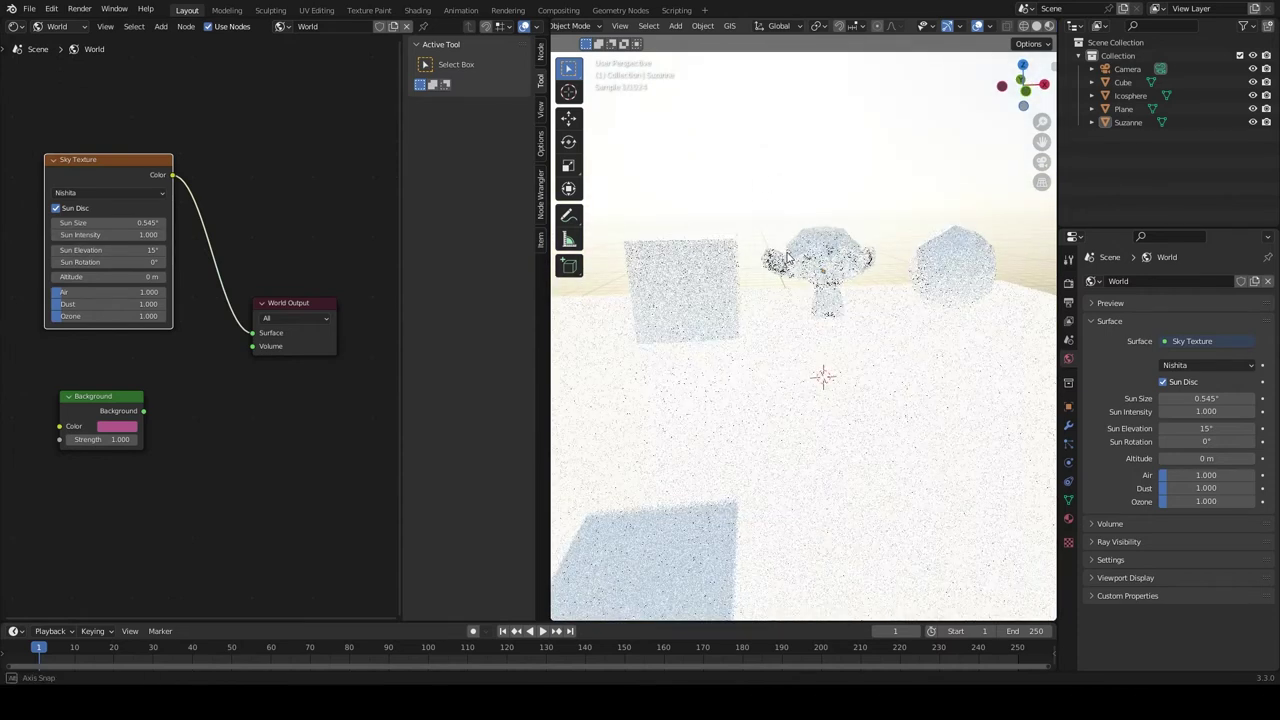
pyautogui.click(1068, 285)
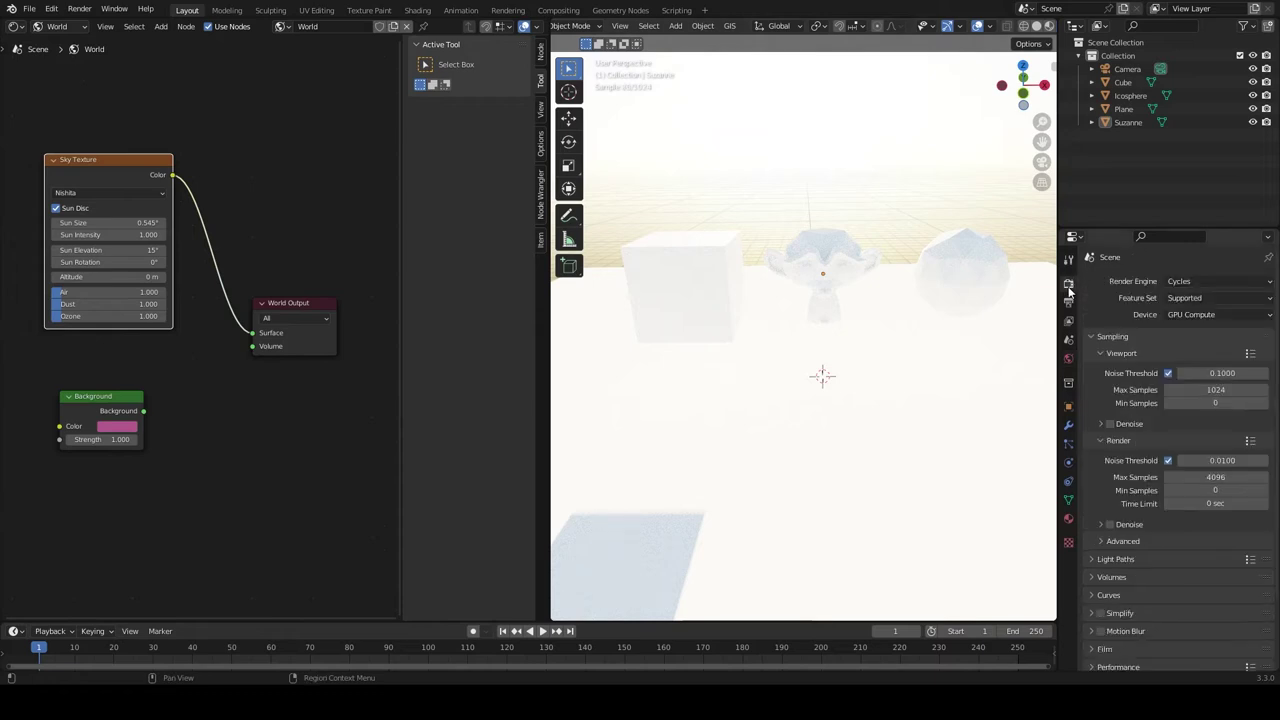
# Step: Lower the Film exposure to about 0.07 in Render Properties
pyautogui.click(1115, 337)
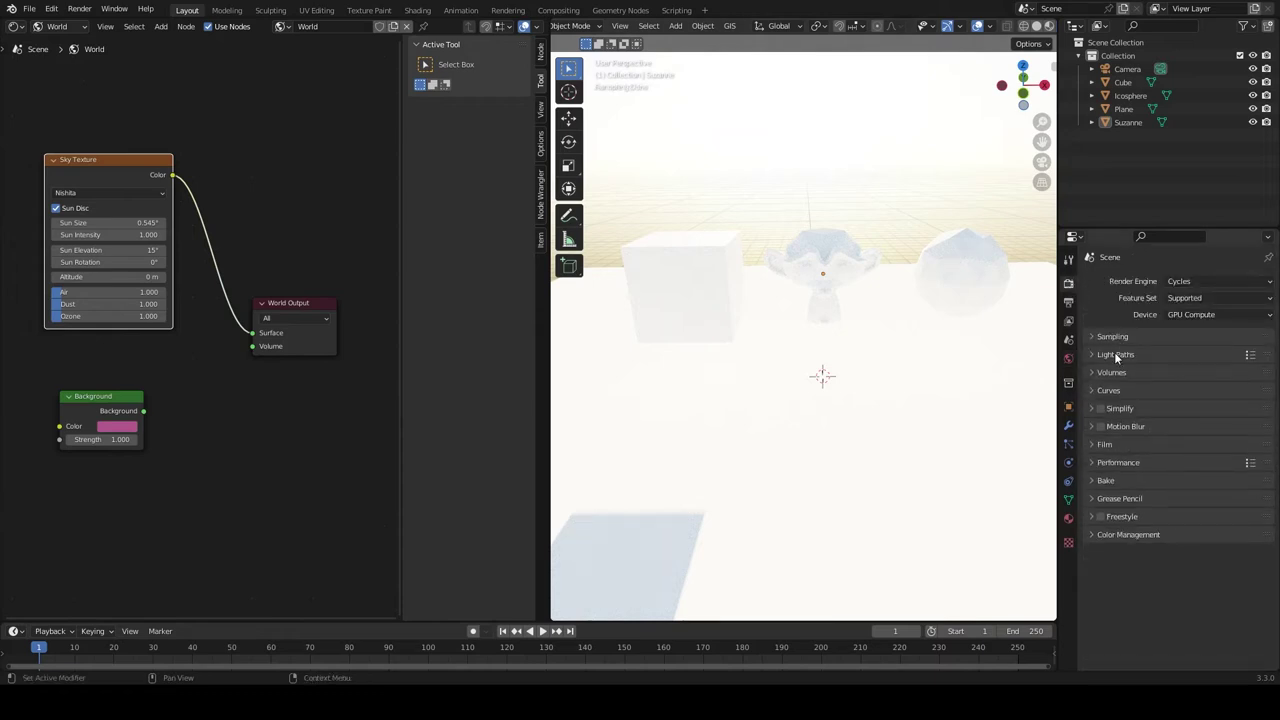
pyautogui.click(1108, 444)
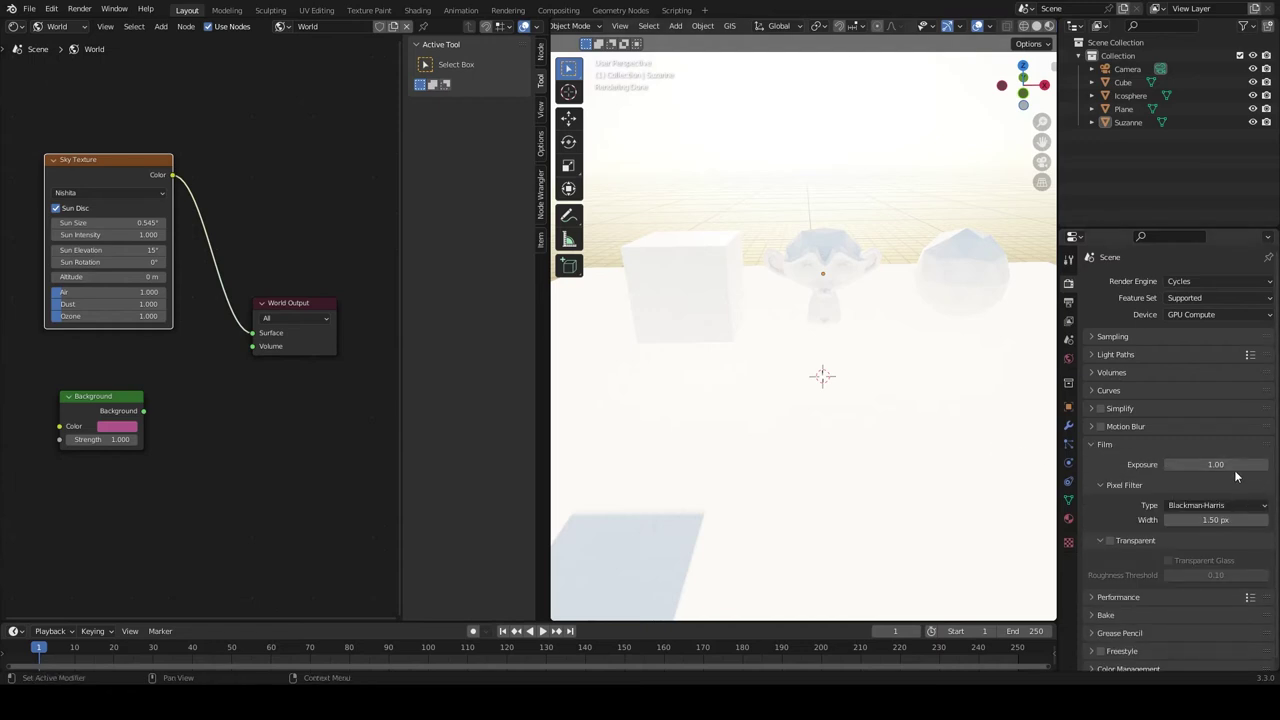
pyautogui.moveTo(1215, 464)
pyautogui.mouseDown()
pyautogui.moveTo(1180, 464)
pyautogui.moveTo(1200, 464)
pyautogui.mouseUp()
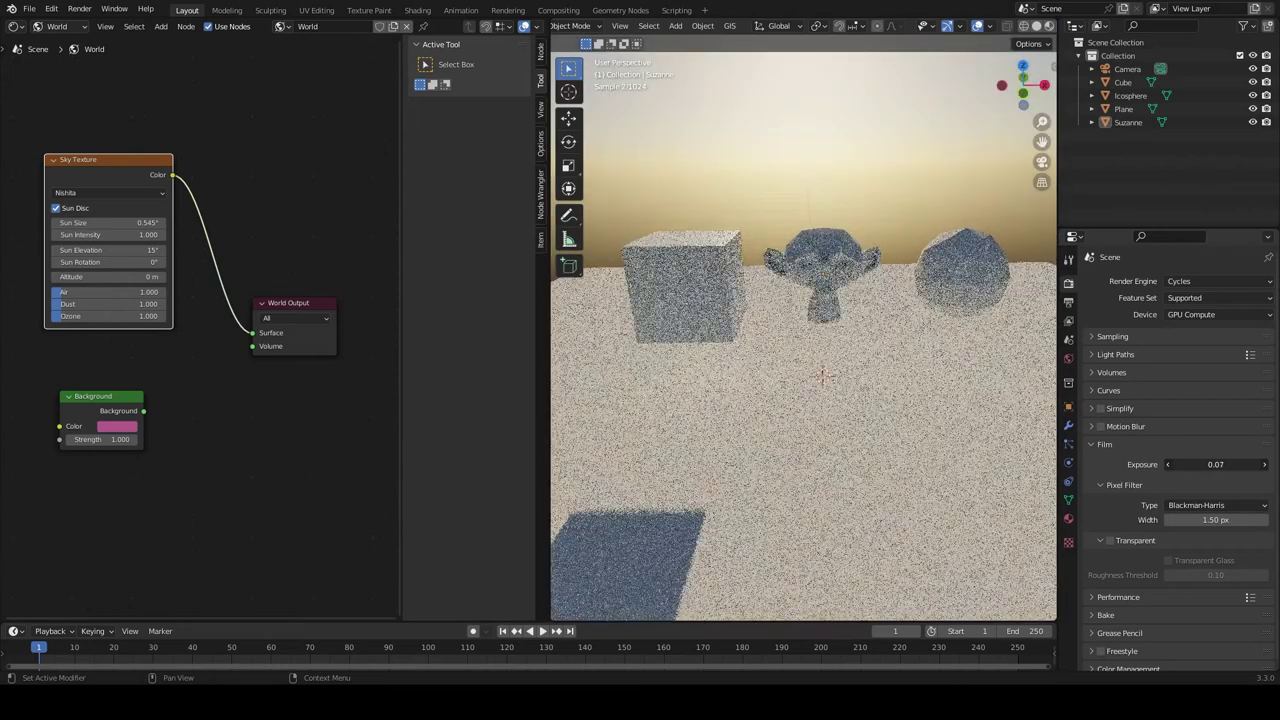
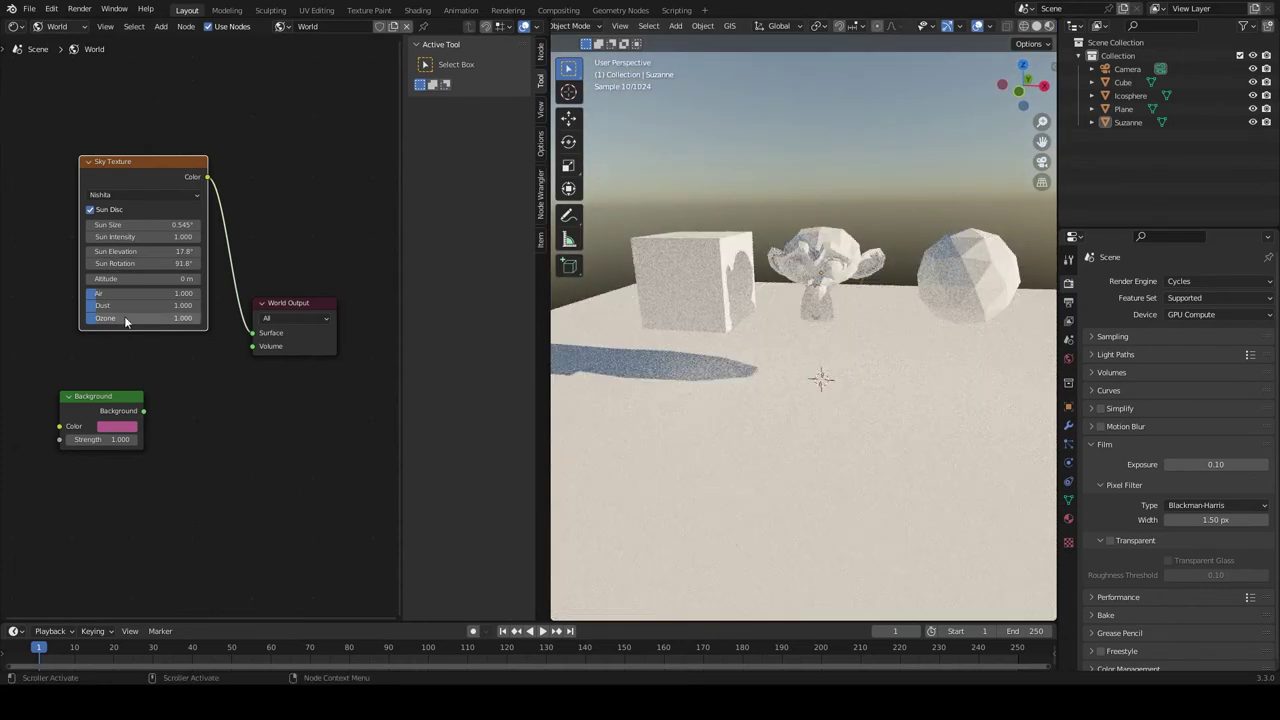
# Step: Set the Nishita sky's Air to 0.570 and raise Ozone to 1.570
pyautogui.moveTo(186, 296); pyautogui.dragTo(150, 296)
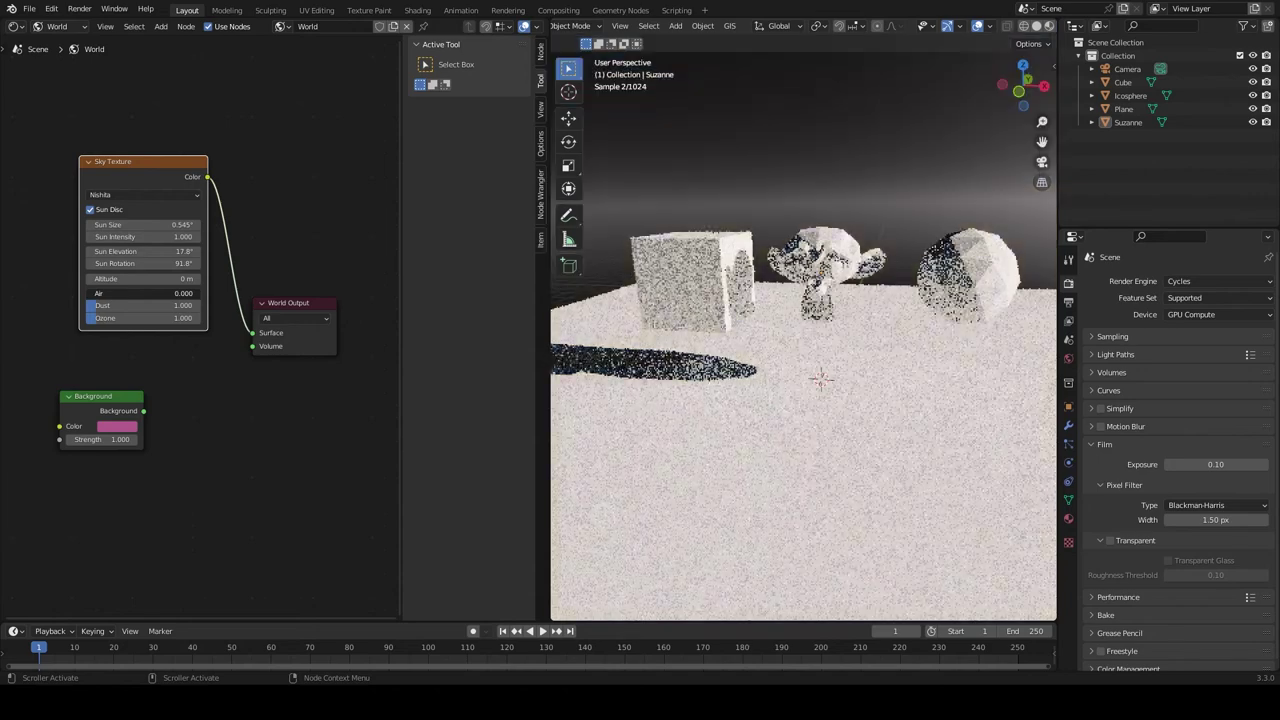
pyautogui.moveTo(150, 293); pyautogui.dragTo(138, 293)
pyautogui.hotkey('ctrl', 'z')
pyautogui.moveTo(125, 318); pyautogui.dragTo(210, 318)
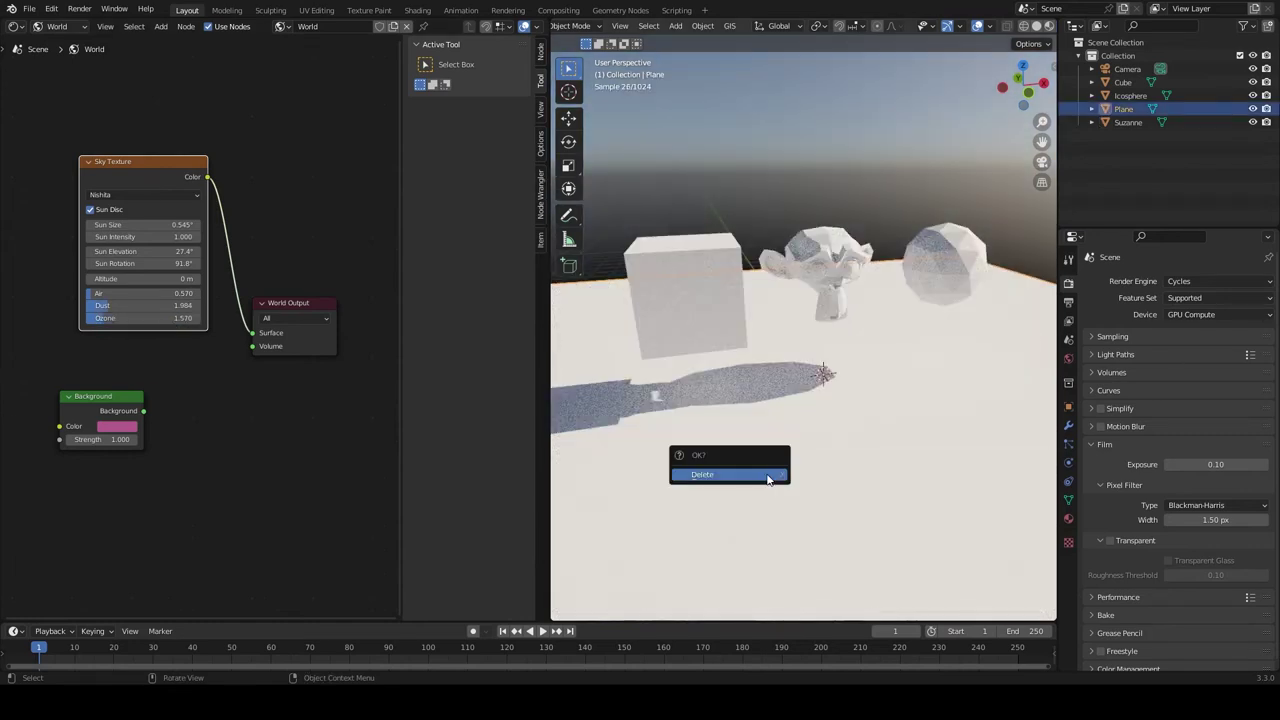
# Step: Delete the ground plane, then set sky Dust 1.295, Air 1.036 and Sun Elevation 65.1°
pyautogui.click(752, 474)
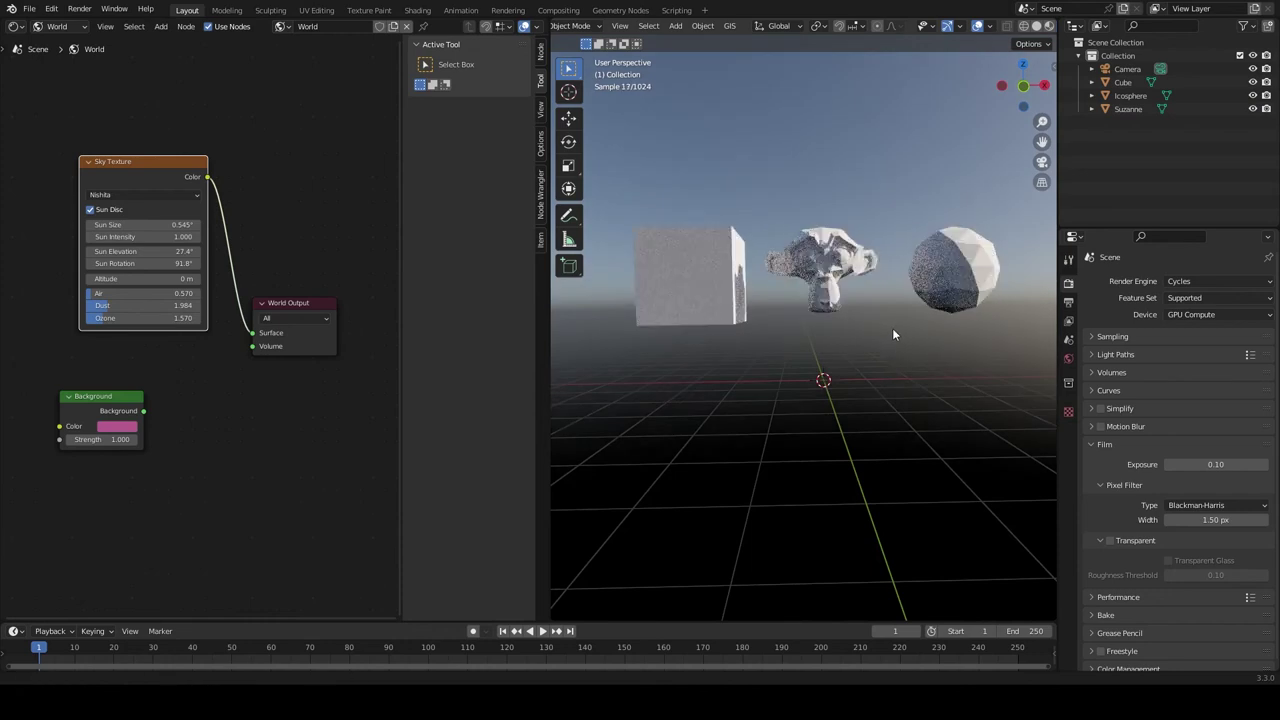
pyautogui.moveTo(902, 371); pyautogui.dragTo(975, 300, button='middle')
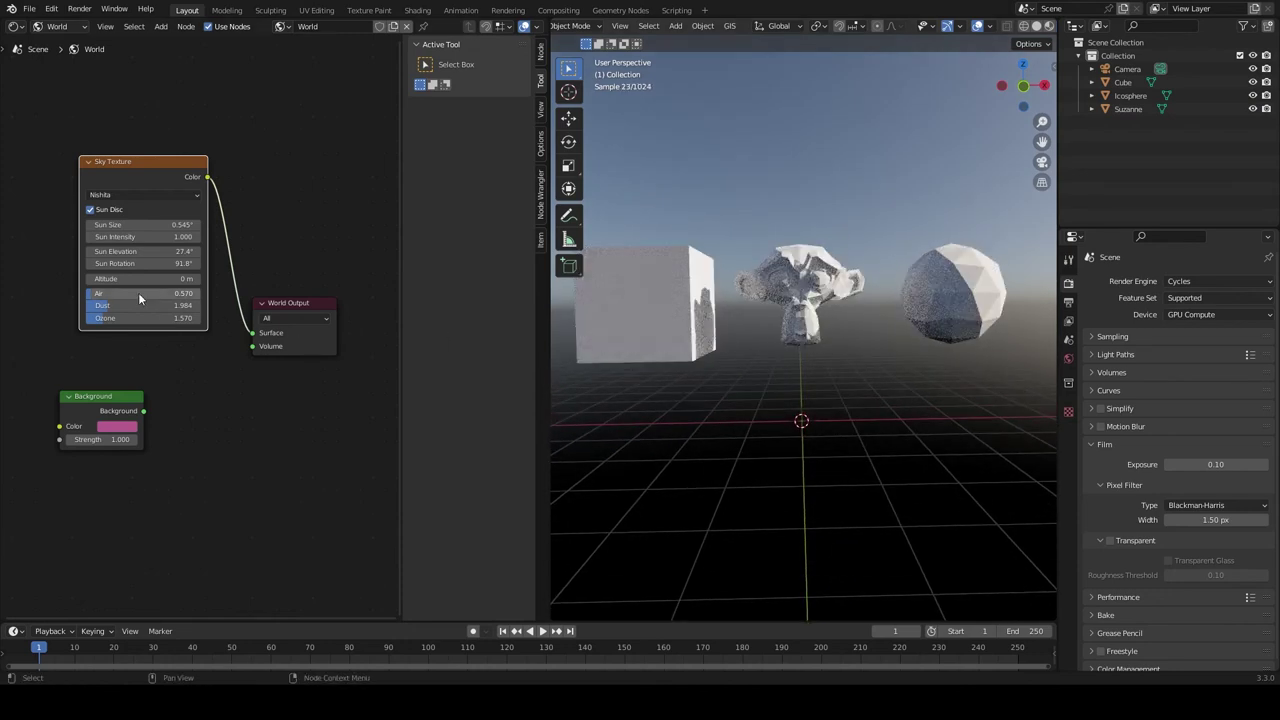
pyautogui.moveTo(118, 305)
pyautogui.mouseDown()
pyautogui.moveTo(88, 305)
pyautogui.moveTo(873, 325)
pyautogui.mouseUp()
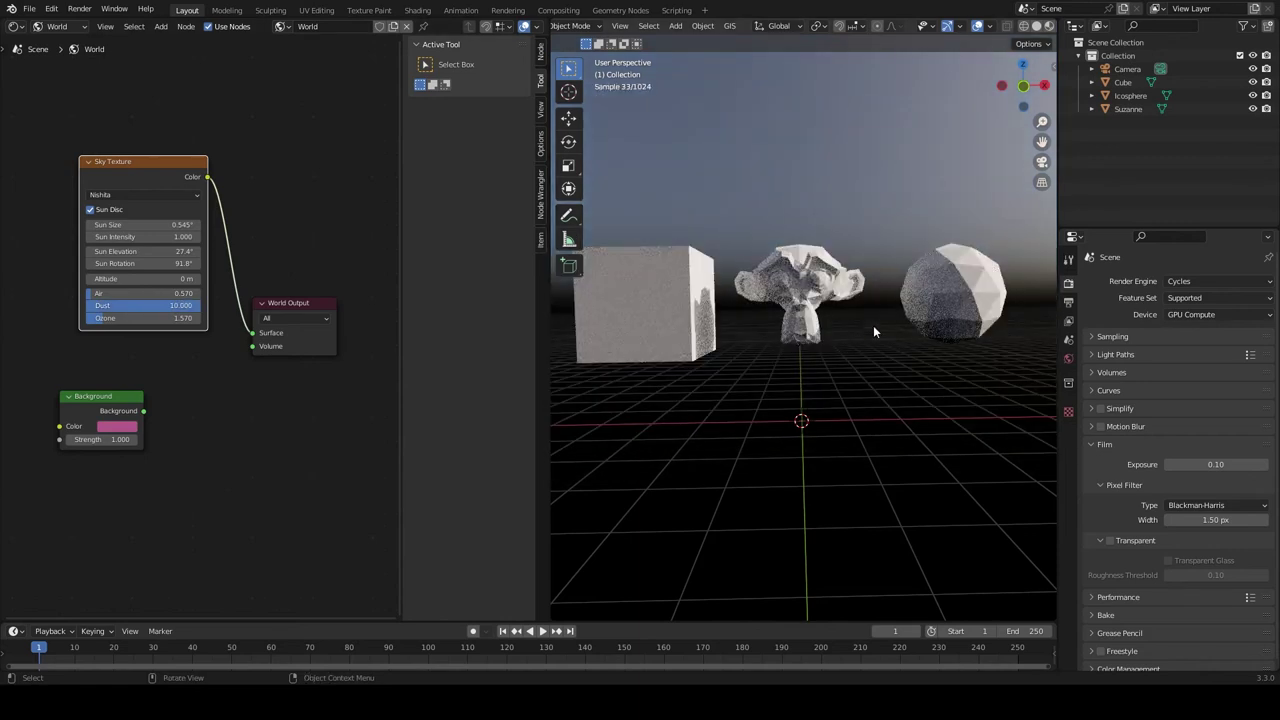
pyautogui.moveTo(144, 304)
pyautogui.mouseDown()
pyautogui.moveTo(112, 304)
pyautogui.moveTo(420, 295)
pyautogui.mouseUp()
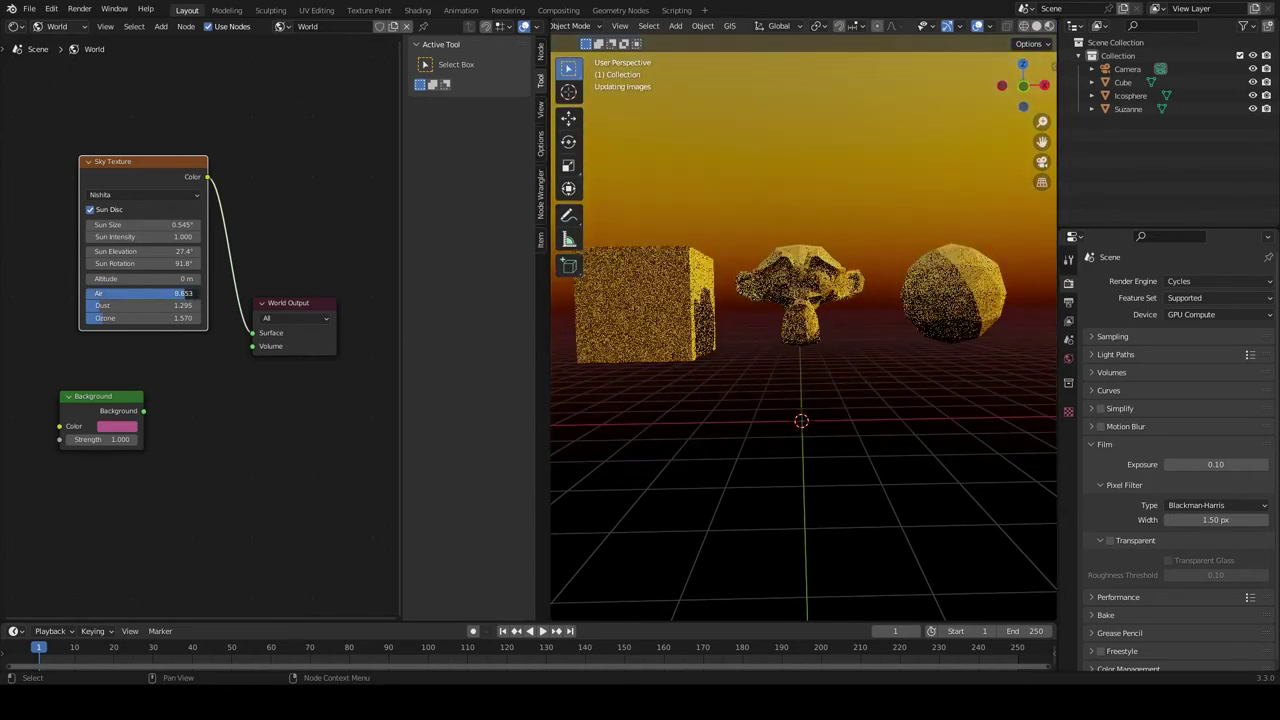
pyautogui.moveTo(420, 295); pyautogui.dragTo(398, 322)
pyautogui.moveTo(900, 380); pyautogui.dragTo(975, 400, button='middle')
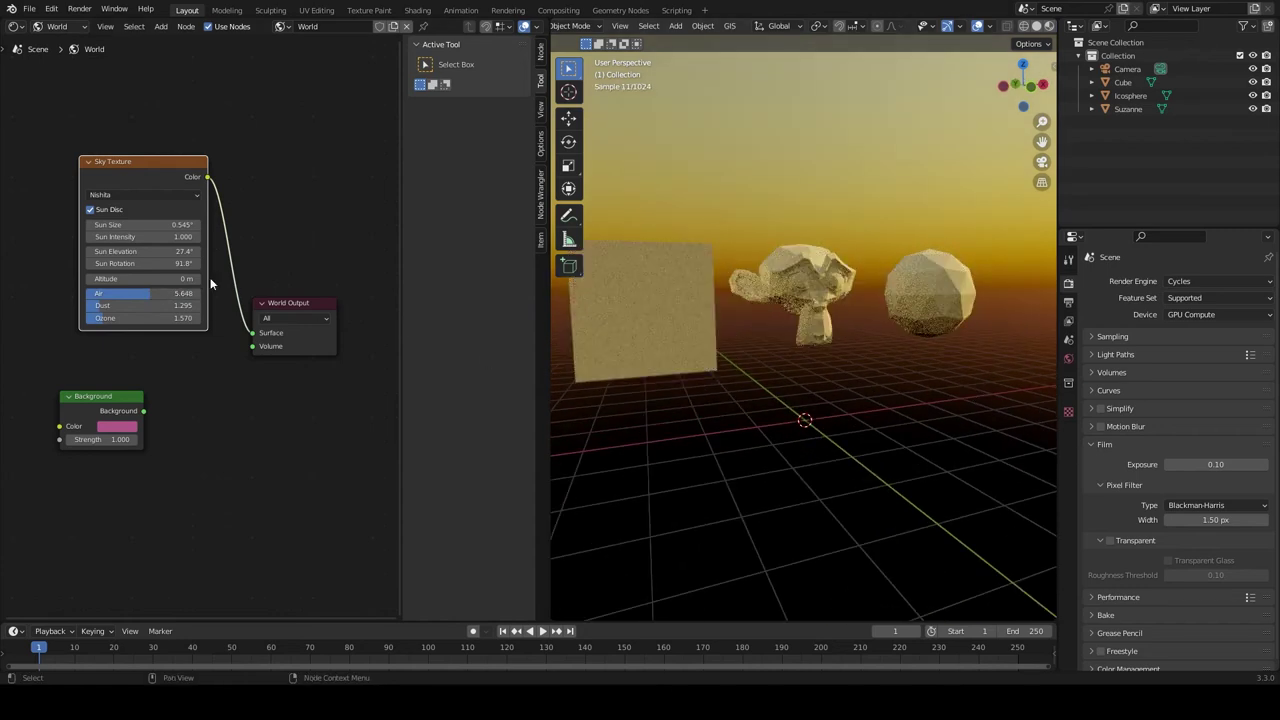
pyautogui.moveTo(145, 251); pyautogui.dragTo(165, 251)
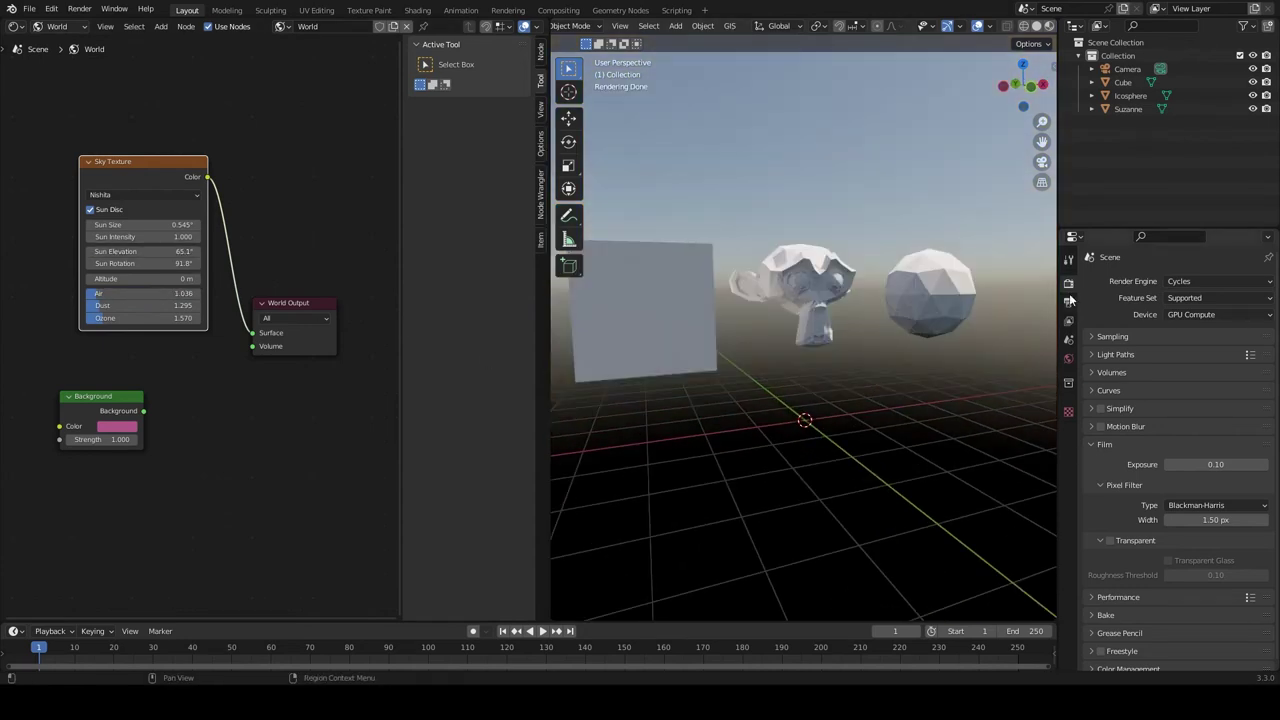
# Step: Show World Properties and spread the Sky Texture, Background and World Output nodes apart
pyautogui.click(1069, 359)
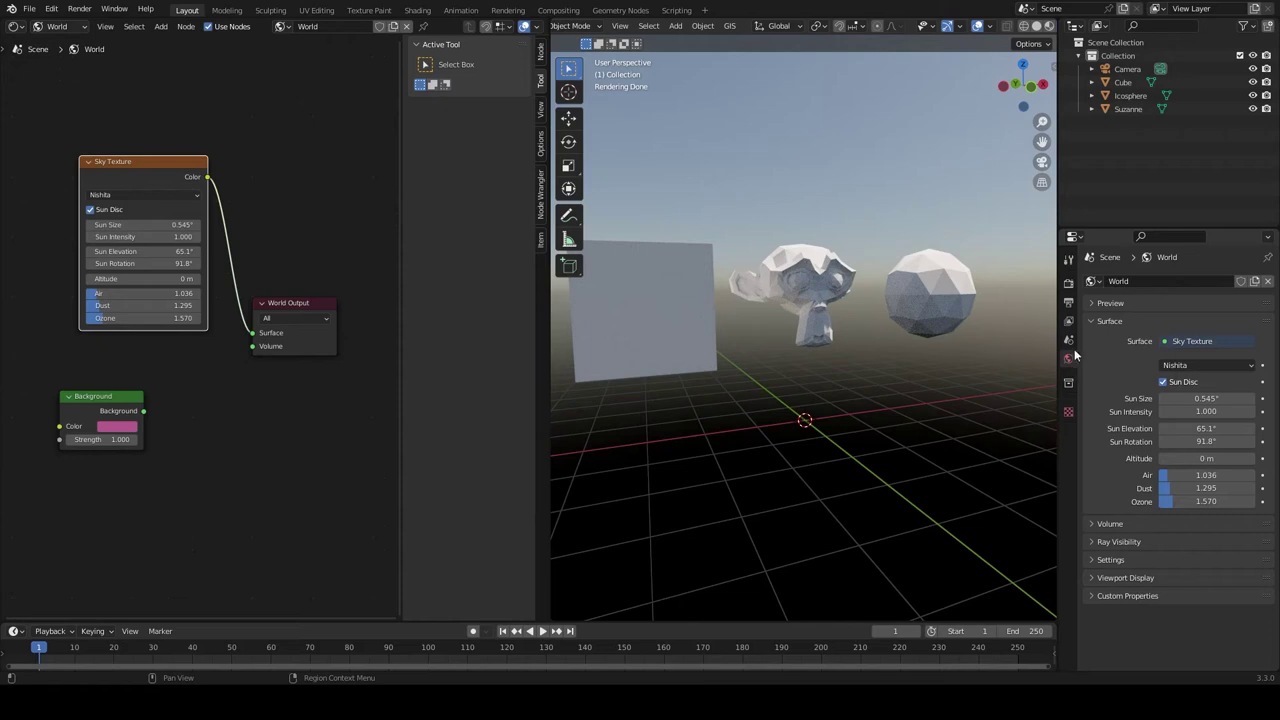
pyautogui.moveTo(950, 330); pyautogui.dragTo(870, 320, button='middle')
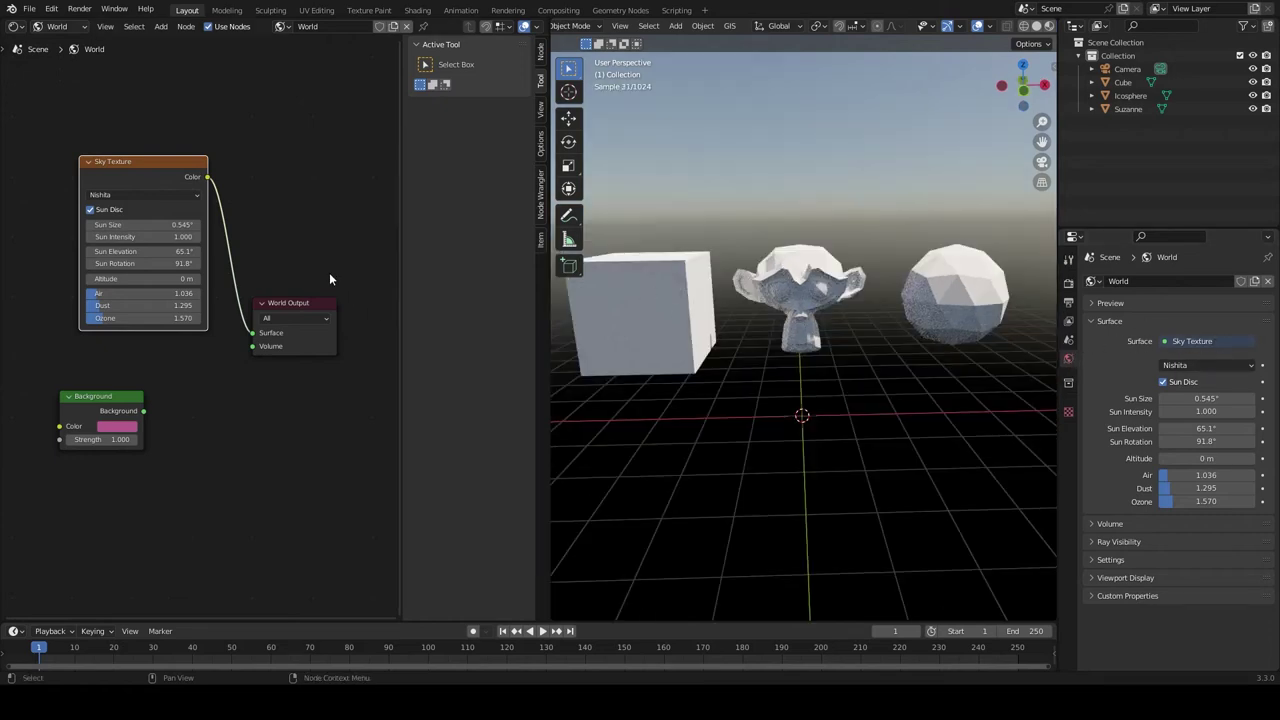
pyautogui.moveTo(156, 180); pyautogui.dragTo(147, 156)
pyautogui.moveTo(284, 249); pyautogui.dragTo(312, 251, button='middle')
pyautogui.moveTo(105, 394)
pyautogui.mouseDown()
pyautogui.moveTo(151, 444)
pyautogui.moveTo(174, 521)
pyautogui.mouseUp()
pyautogui.moveTo(184, 173); pyautogui.dragTo(156, 263)
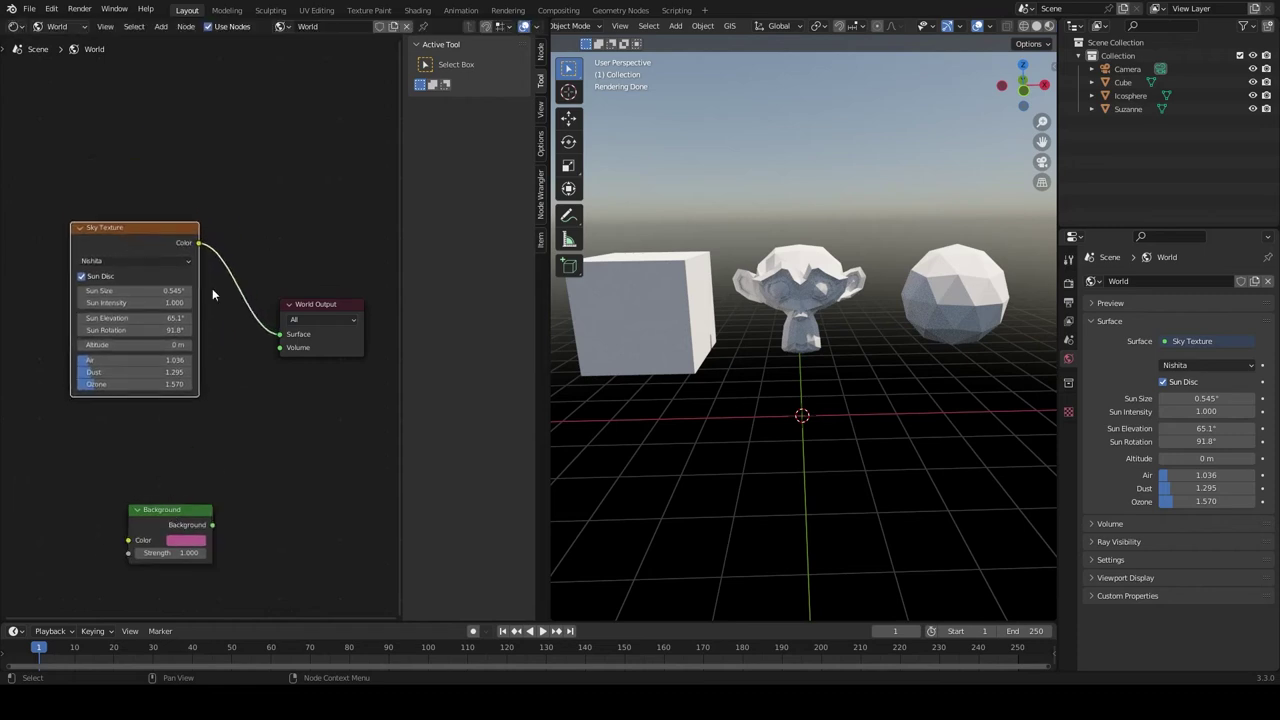
pyautogui.moveTo(310, 318); pyautogui.dragTo(319, 301)
pyautogui.moveTo(122, 231); pyautogui.dragTo(122, 285)
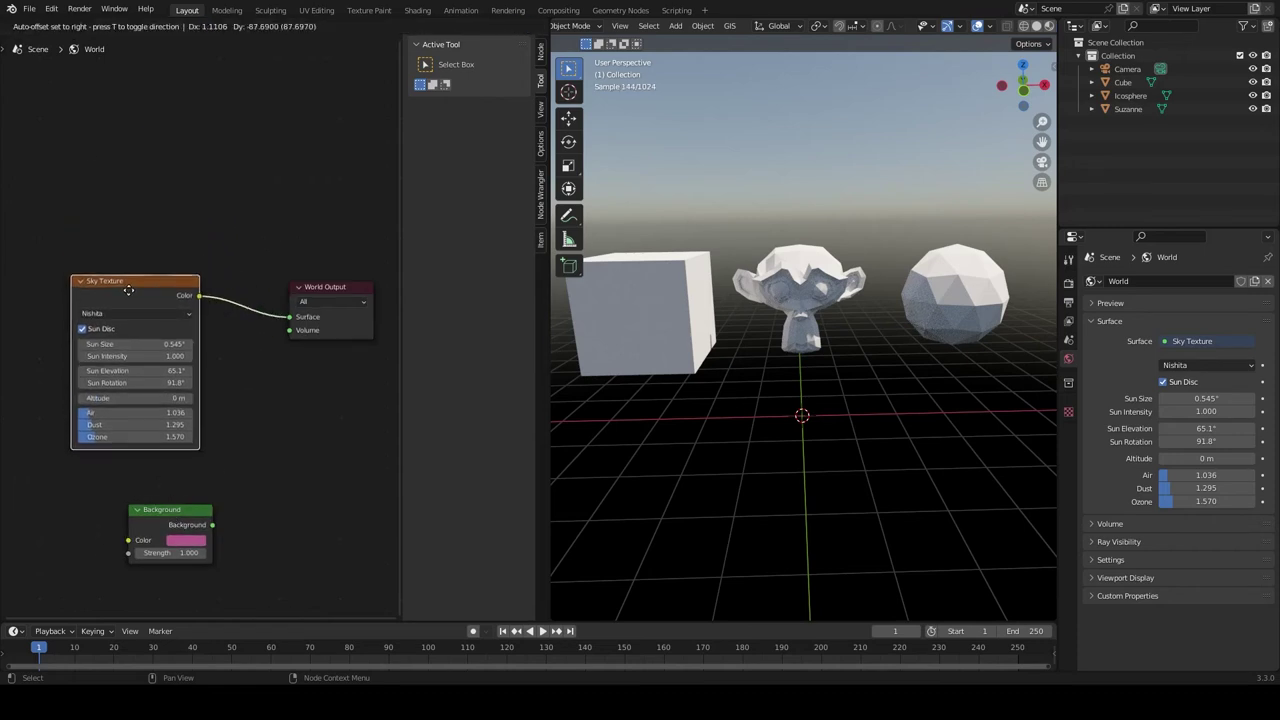
pyautogui.hotkey('shift', 'a')
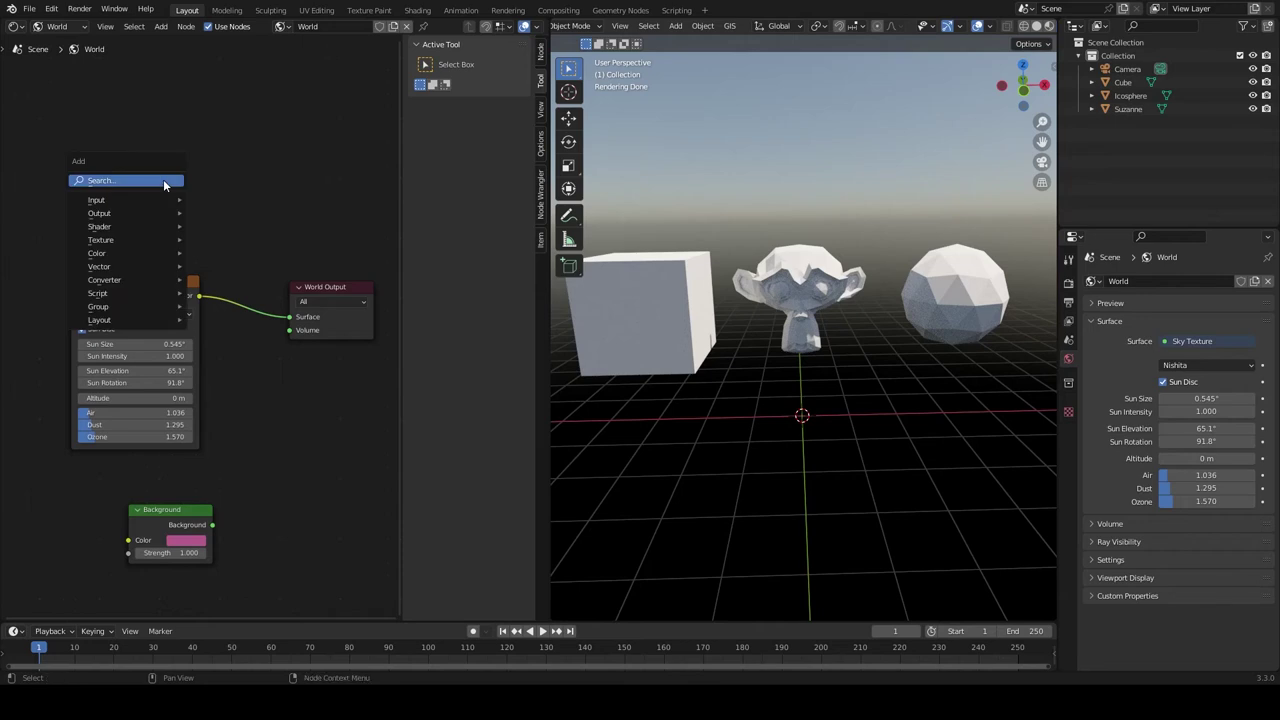
# Step: Add an Environment Texture node at the top left of the world tree
pyautogui.click(163, 179)
pyautogui.write('env')
pyautogui.press('Return')
pyautogui.click(171, 136)
pyautogui.moveTo(146, 292); pyautogui.dragTo(140, 317)
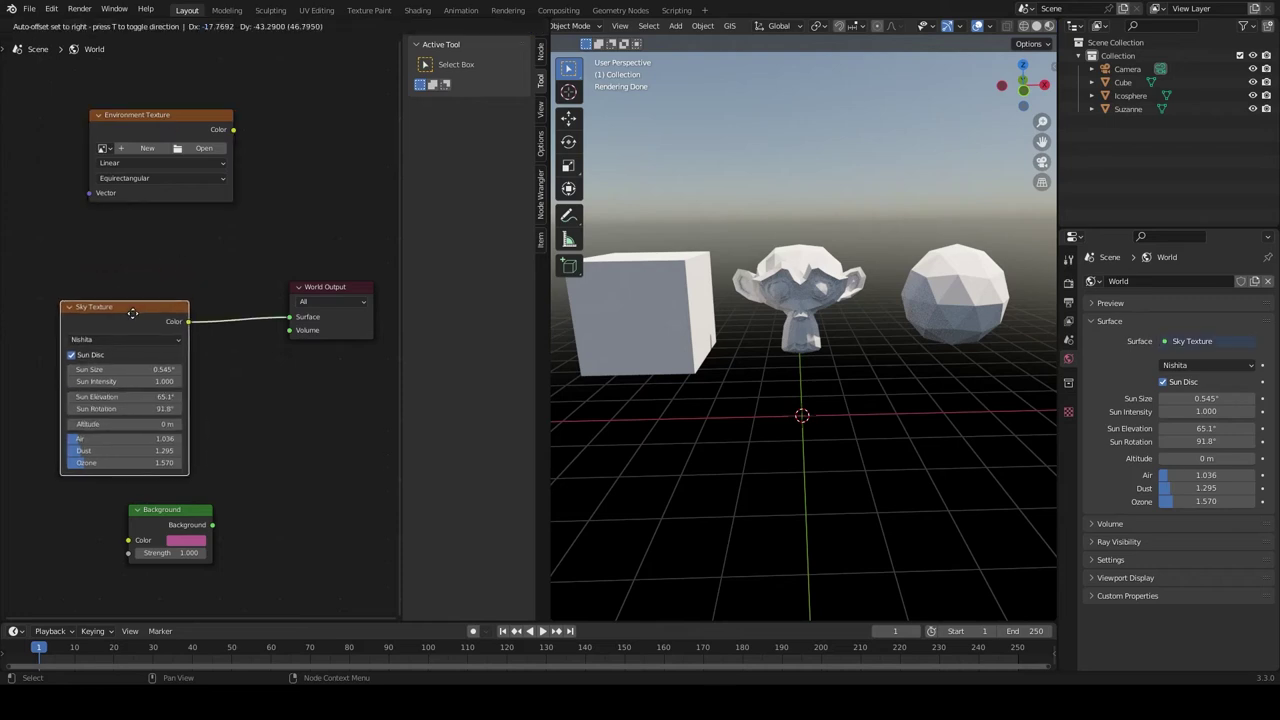
pyautogui.moveTo(153, 115)
pyautogui.mouseDown()
pyautogui.moveTo(122, 90)
pyautogui.moveTo(137, 91)
pyautogui.mouseUp()
# Step: Add an Image Texture node and check the Environment Texture's projection options
pyautogui.hotkey('shift', 'a')
pyautogui.click(158, 236)
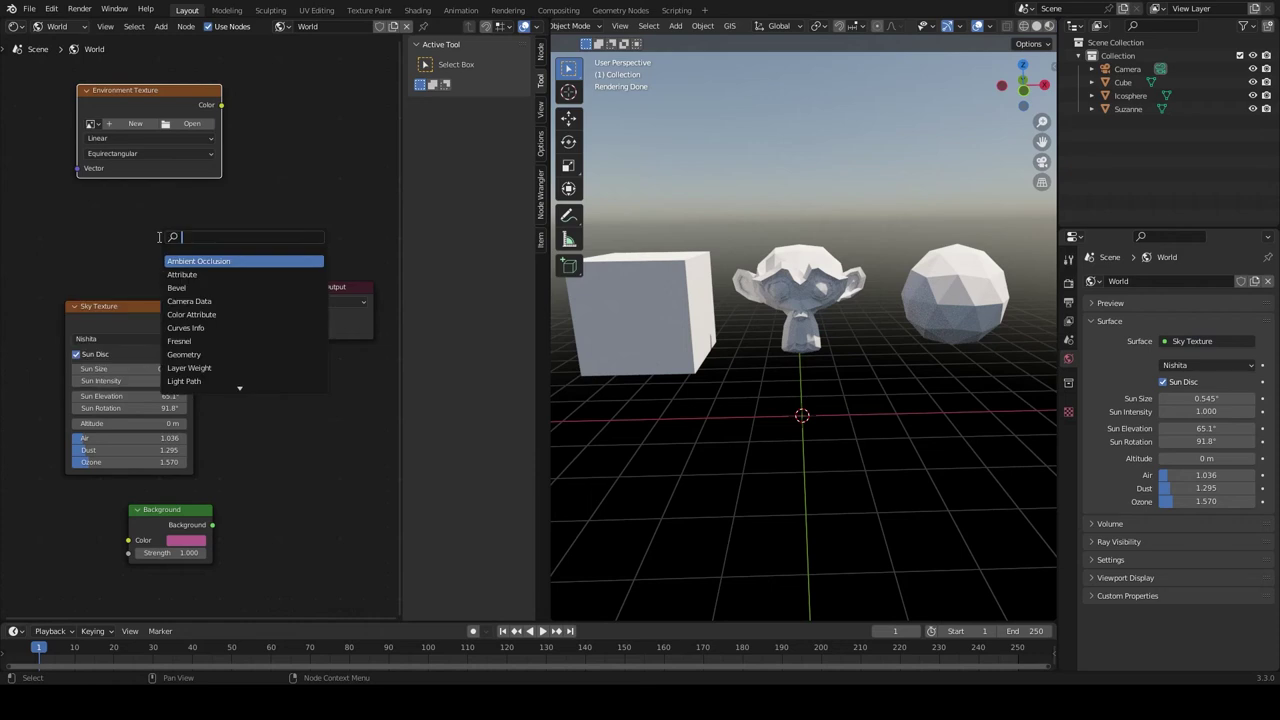
pyautogui.write('tex')
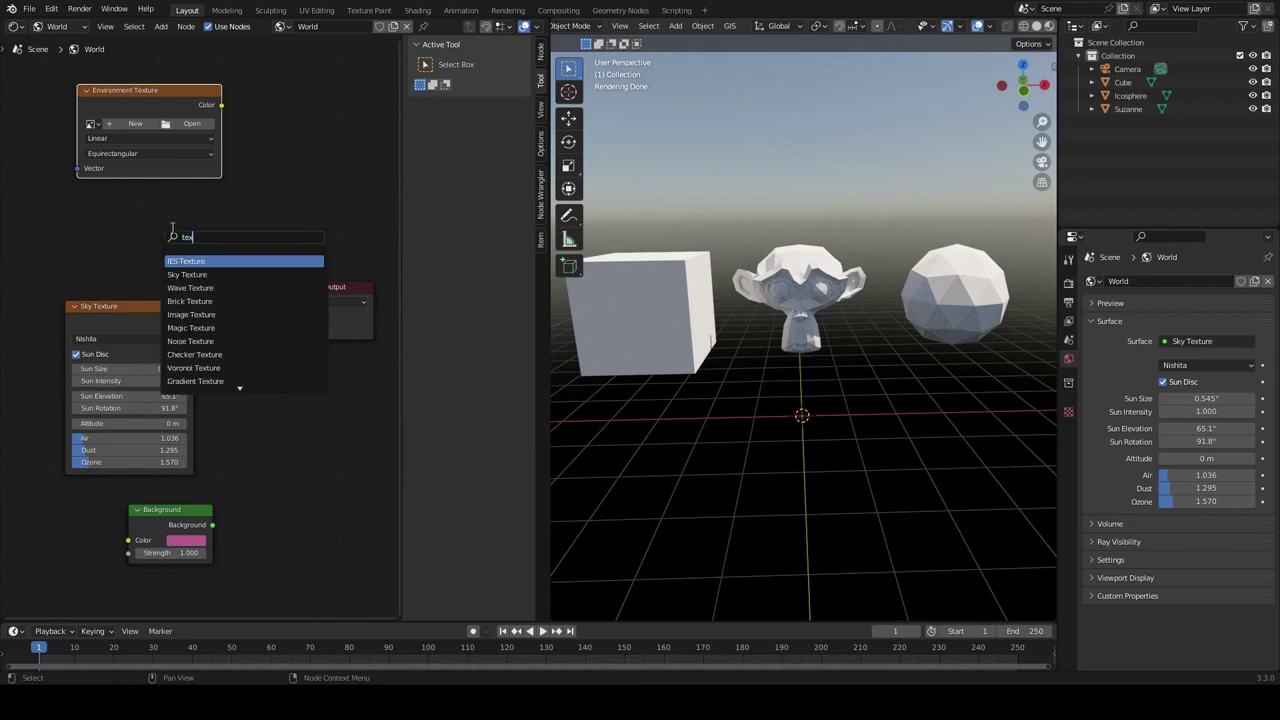
pyautogui.press('Down')
pyautogui.press('Down')
pyautogui.press('Down')
pyautogui.press('Down')
pyautogui.press('Return')
pyautogui.click(172, 229)
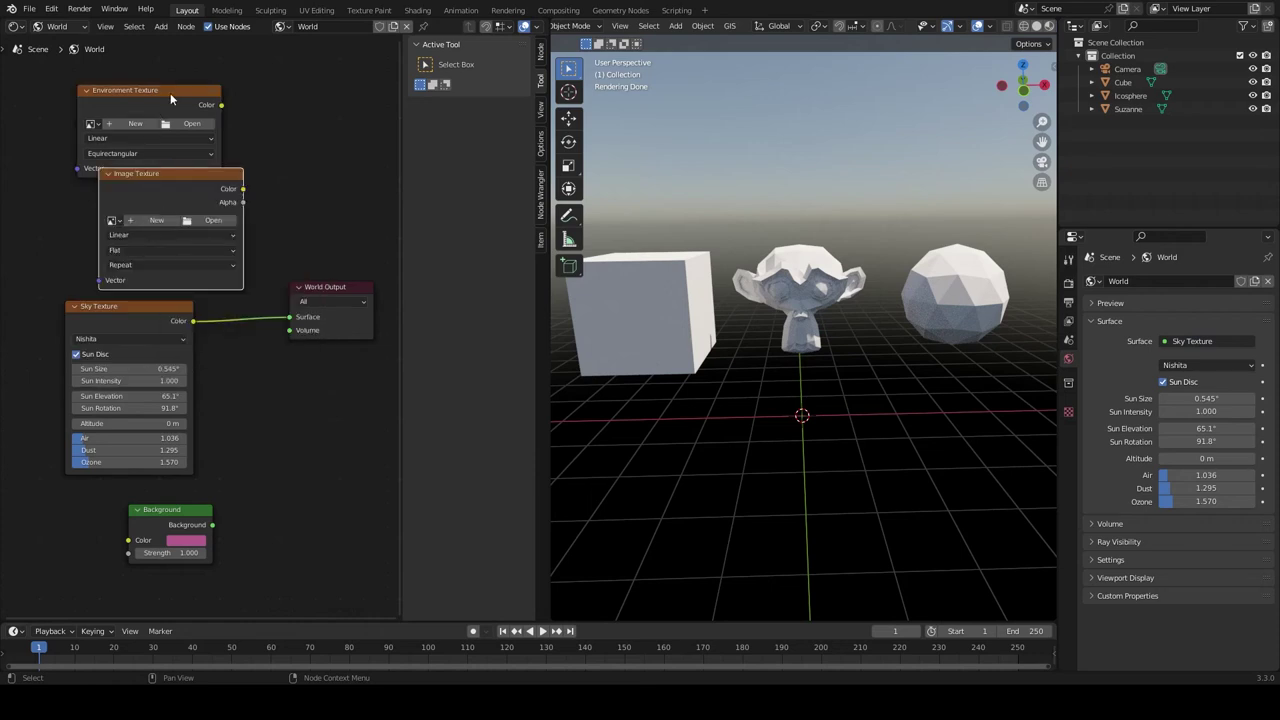
pyautogui.moveTo(170, 93); pyautogui.dragTo(198, 62)
pyautogui.click(172, 122)
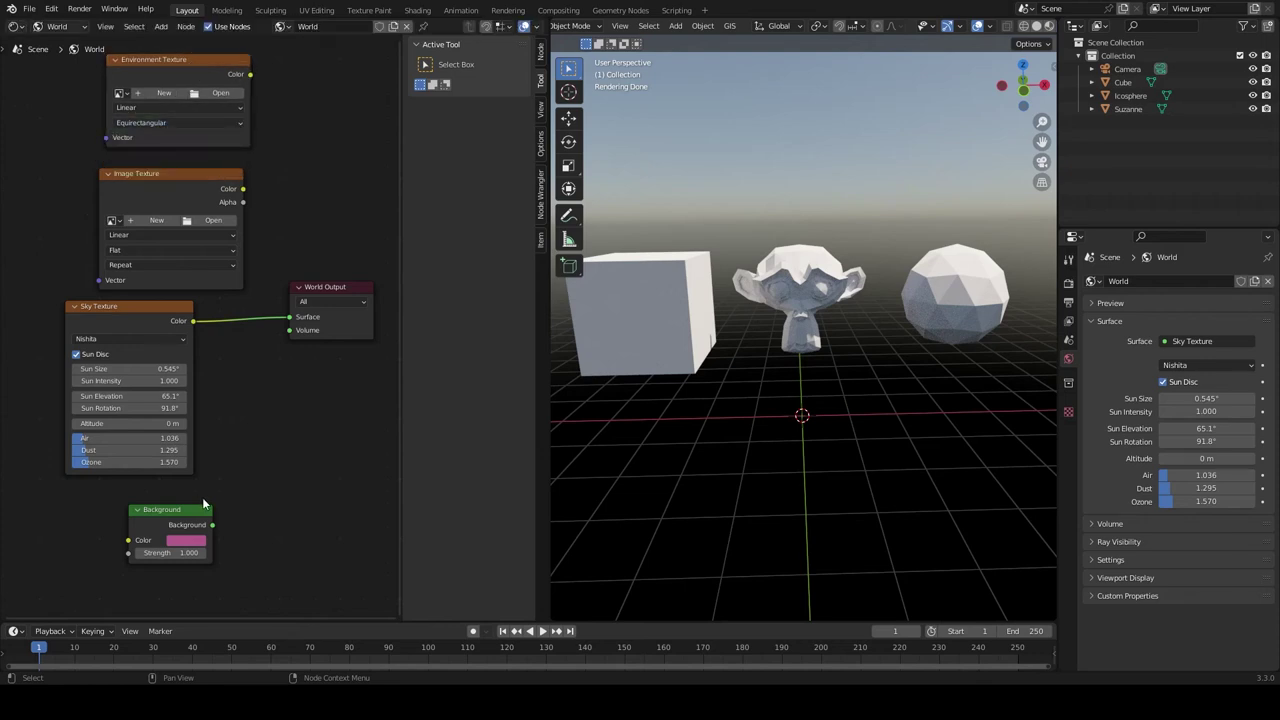
# Step: Wire Environment Texture Color into Background Color and Background into World Output Surface
pyautogui.moveTo(180, 512); pyautogui.dragTo(330, 113)
pyautogui.moveTo(250, 74); pyautogui.dragTo(272, 115)
pyautogui.moveTo(357, 100)
pyautogui.mouseDown()
pyautogui.moveTo(351, 178)
pyautogui.moveTo(289, 316)
pyautogui.mouseUp()
# Step: Move the Image Texture and Sky Texture nodes to the bottom left, out of the way
pyautogui.moveTo(960, 315)
pyautogui.mouseDown(button='middle')
pyautogui.moveTo(801, 301)
pyautogui.moveTo(745, 345)
pyautogui.mouseUp(button='middle')
pyautogui.moveTo(170, 183); pyautogui.dragTo(254, 521)
pyautogui.moveTo(138, 305); pyautogui.dragTo(103, 398)
pyautogui.moveTo(758, 297)
pyautogui.mouseDown(button='middle')
pyautogui.moveTo(810, 284)
pyautogui.moveTo(871, 124)
pyautogui.mouseUp(button='middle')
pyautogui.moveTo(977, 184)
pyautogui.mouseDown(button='middle')
pyautogui.moveTo(866, 274)
pyautogui.moveTo(779, 309)
pyautogui.moveTo(798, 280)
pyautogui.moveTo(818, 281)
pyautogui.moveTo(776, 260)
pyautogui.mouseUp(button='middle')
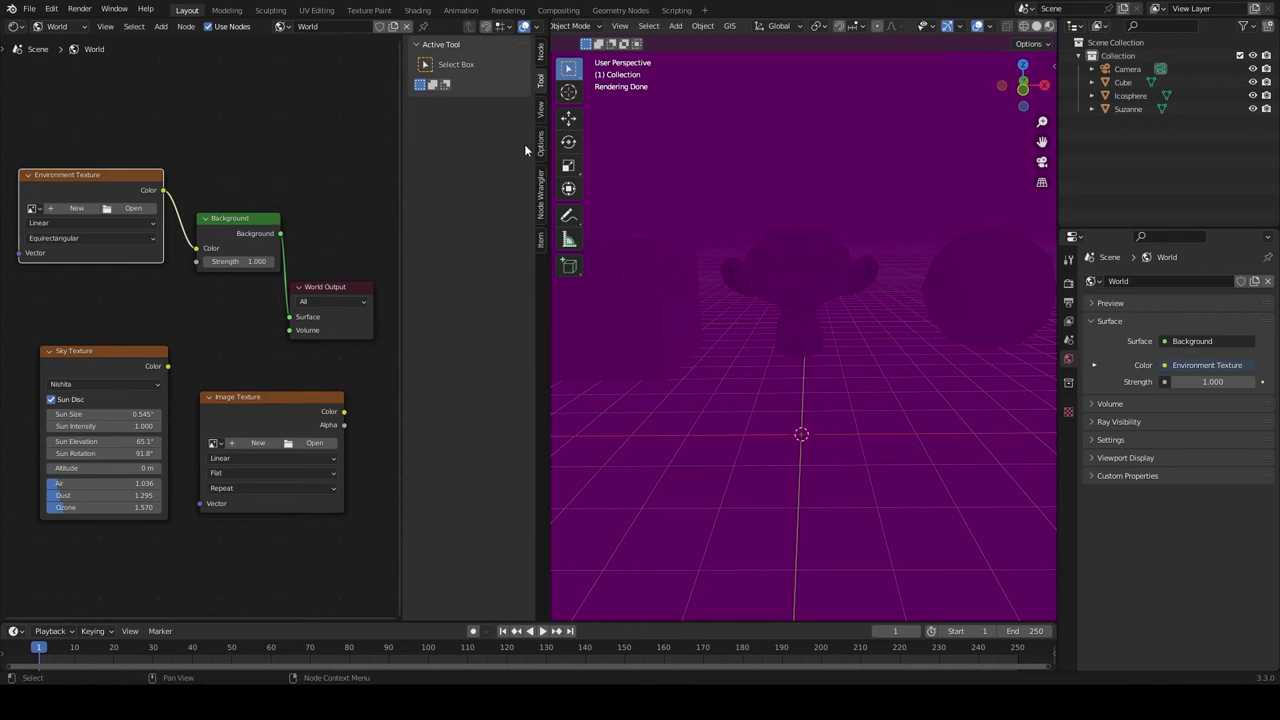
# Step: Move the Background node above the World Output to view the night HDRI lighting
pyautogui.moveTo(839, 286)
pyautogui.mouseDown(button='middle')
pyautogui.moveTo(905, 298)
pyautogui.moveTo(890, 298)
pyautogui.mouseUp(button='middle')
pyautogui.keyDown('alt'); pyautogui.moveTo(240, 239); pyautogui.dragTo(298, 153); pyautogui.keyUp('alt')
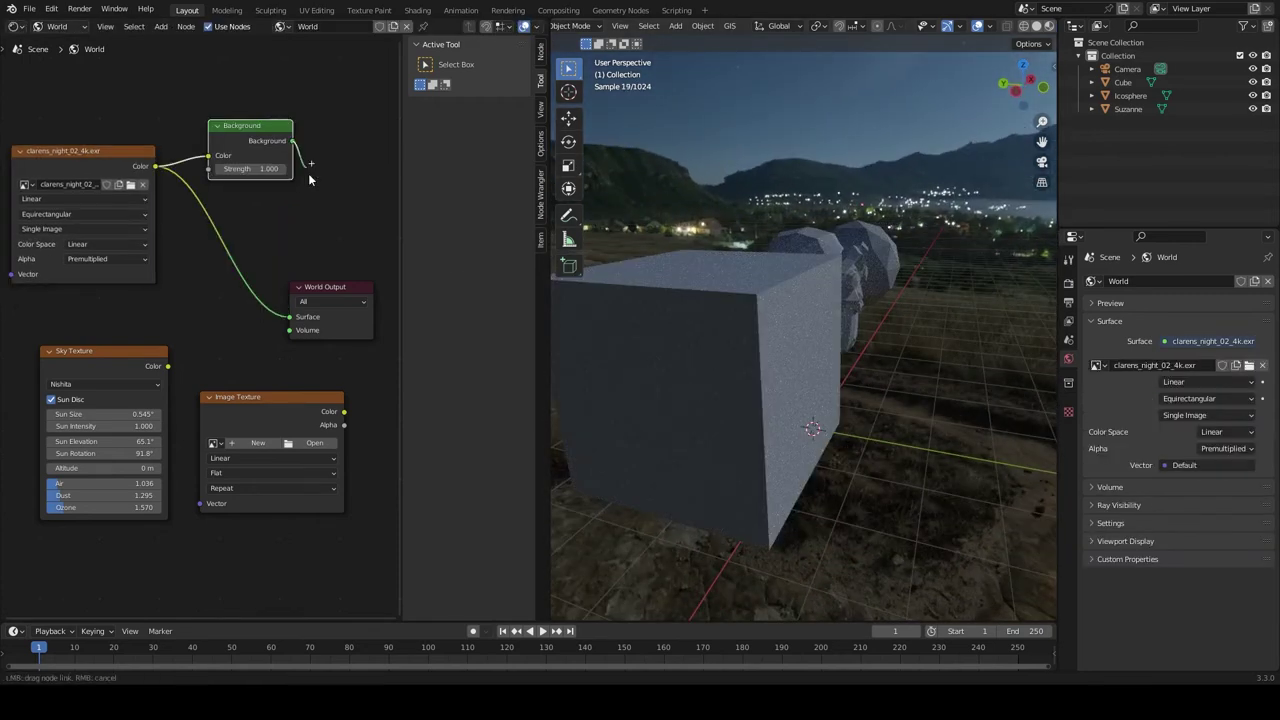
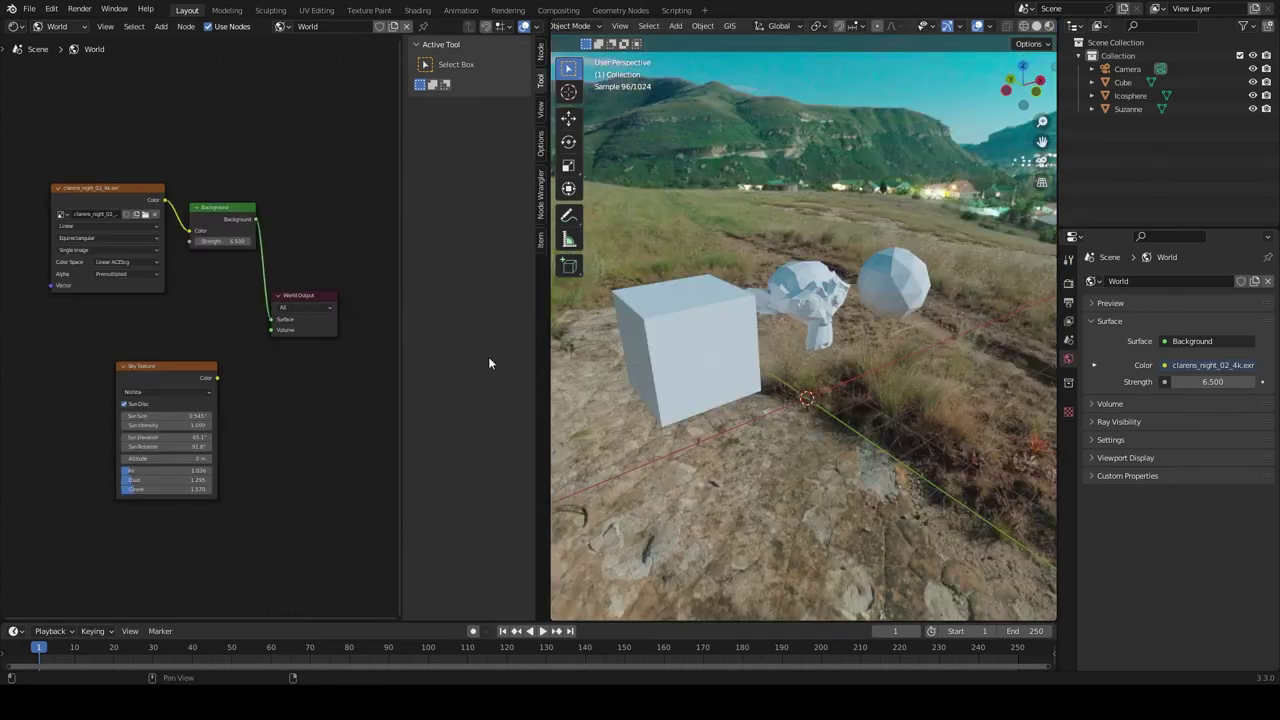
# Step: Orbit to view the cube, Suzanne, icosphere and night sky, then select the Environment Texture node
pyautogui.moveTo(868, 411)
pyautogui.mouseDown(button='middle')
pyautogui.moveTo(801, 399)
pyautogui.moveTo(855, 412)
pyautogui.mouseUp(button='middle')
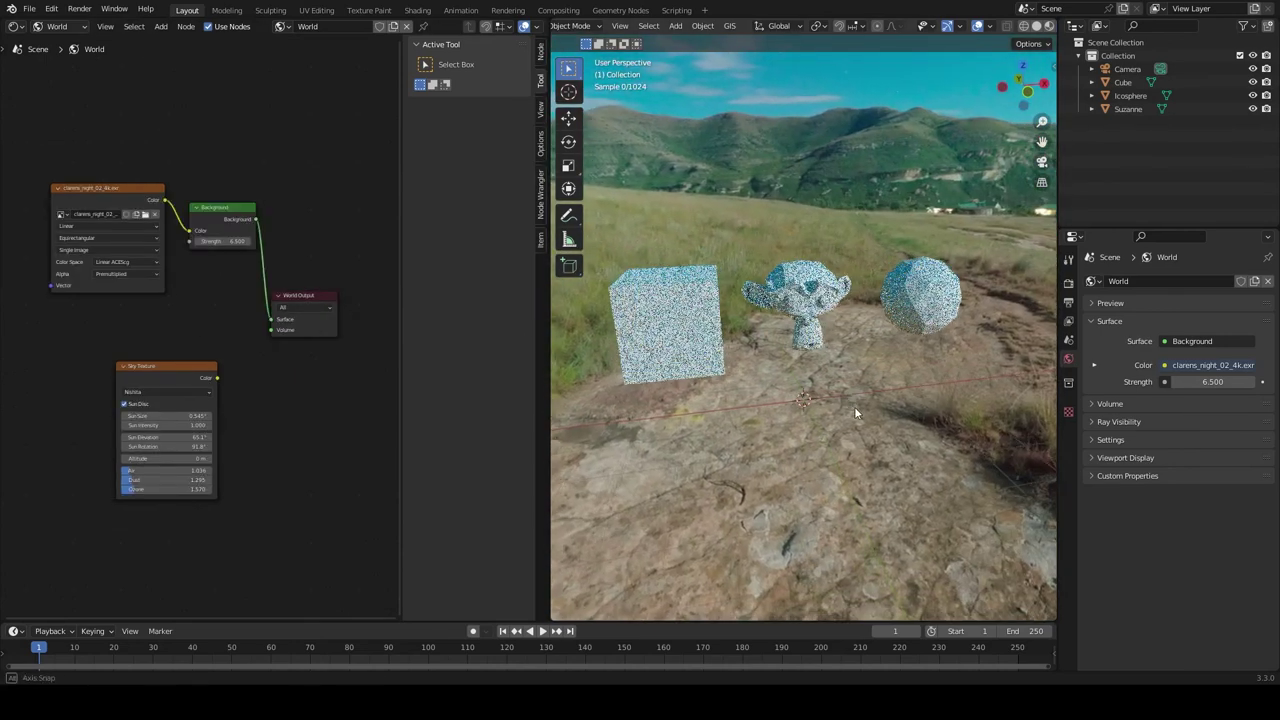
pyautogui.moveTo(868, 209)
pyautogui.mouseDown(button='middle')
pyautogui.moveTo(806, 241)
pyautogui.moveTo(720, 223)
pyautogui.moveTo(722, 200)
pyautogui.moveTo(838, 186)
pyautogui.moveTo(963, 204)
pyautogui.moveTo(970, 245)
pyautogui.moveTo(918, 270)
pyautogui.mouseUp(button='middle')
pyautogui.click(143, 206)
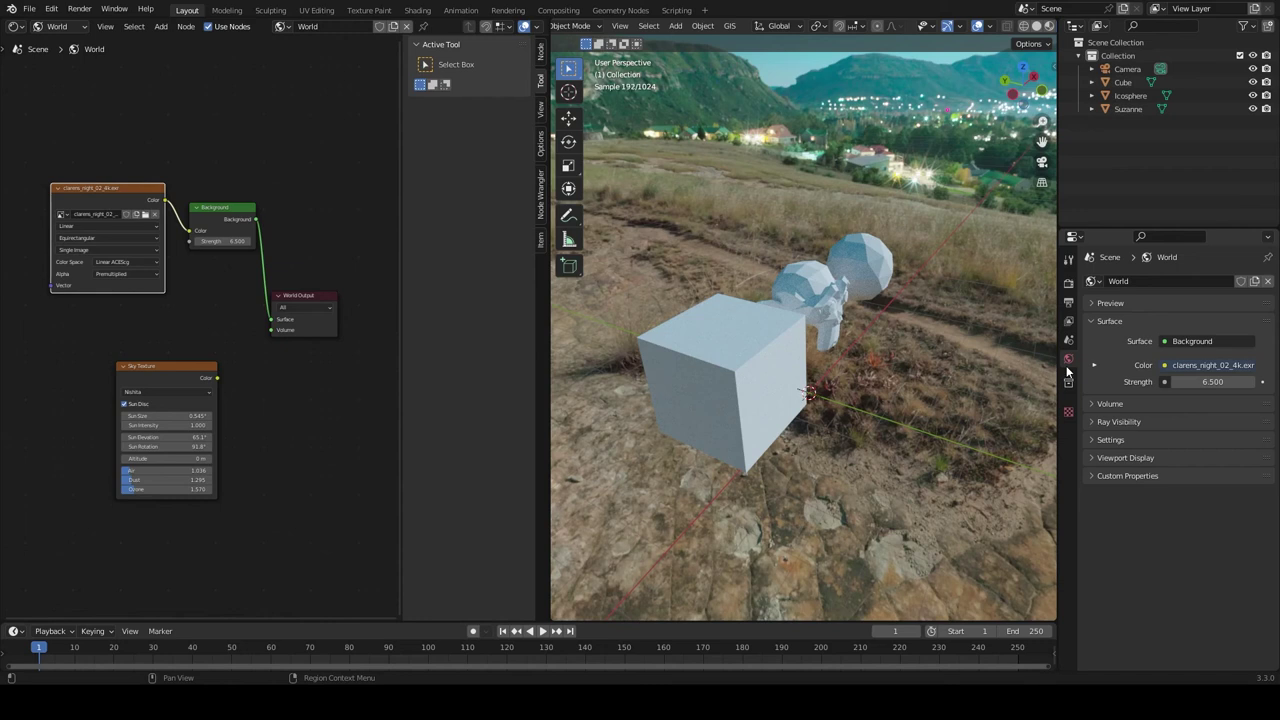
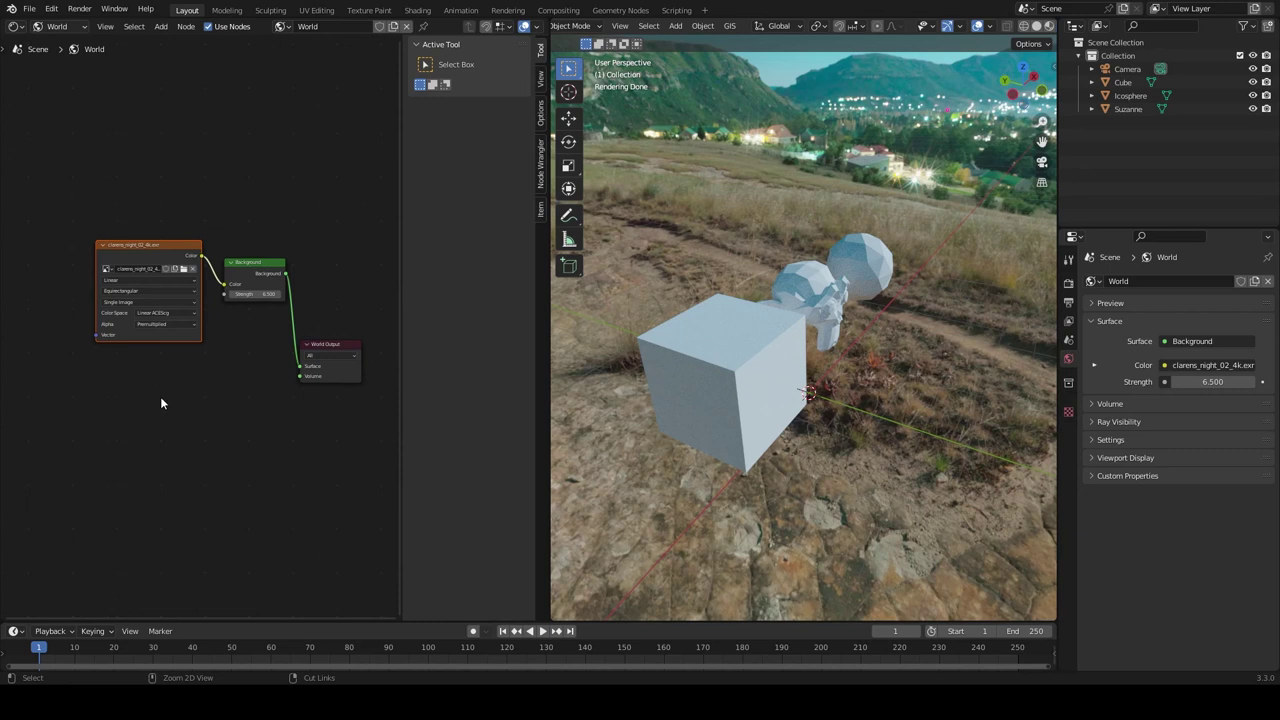
# Step: Add Mapping and coordinate nodes ahead of the clarens_night_02_4k.exr environment texture with Node Wrangler's Ctrl+T
pyautogui.hotkey('ctrl', 't')
pyautogui.moveTo(138, 404)
pyautogui.mouseDown(button='middle')
pyautogui.moveTo(143, 419)
pyautogui.moveTo(205, 432)
pyautogui.mouseUp(button='middle')
pyautogui.scroll(2, 258, 427)
pyautogui.moveTo(100, 170); pyautogui.dragTo(163, 132, button='middle')
# Step: Add a Texture Coordinate node via search, feeding its Generated output into the Mapping node's Vector
pyautogui.hotkey('shift', 'a')
pyautogui.click(152, 133)
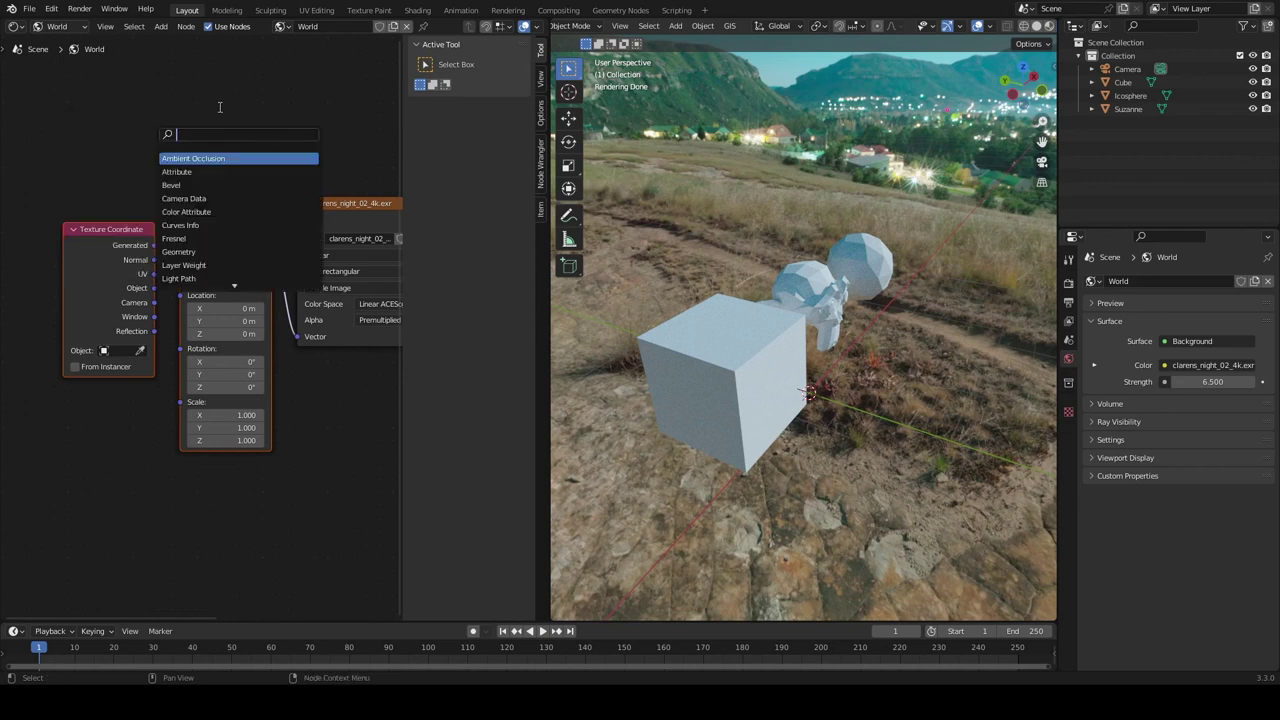
pyautogui.write('tu')
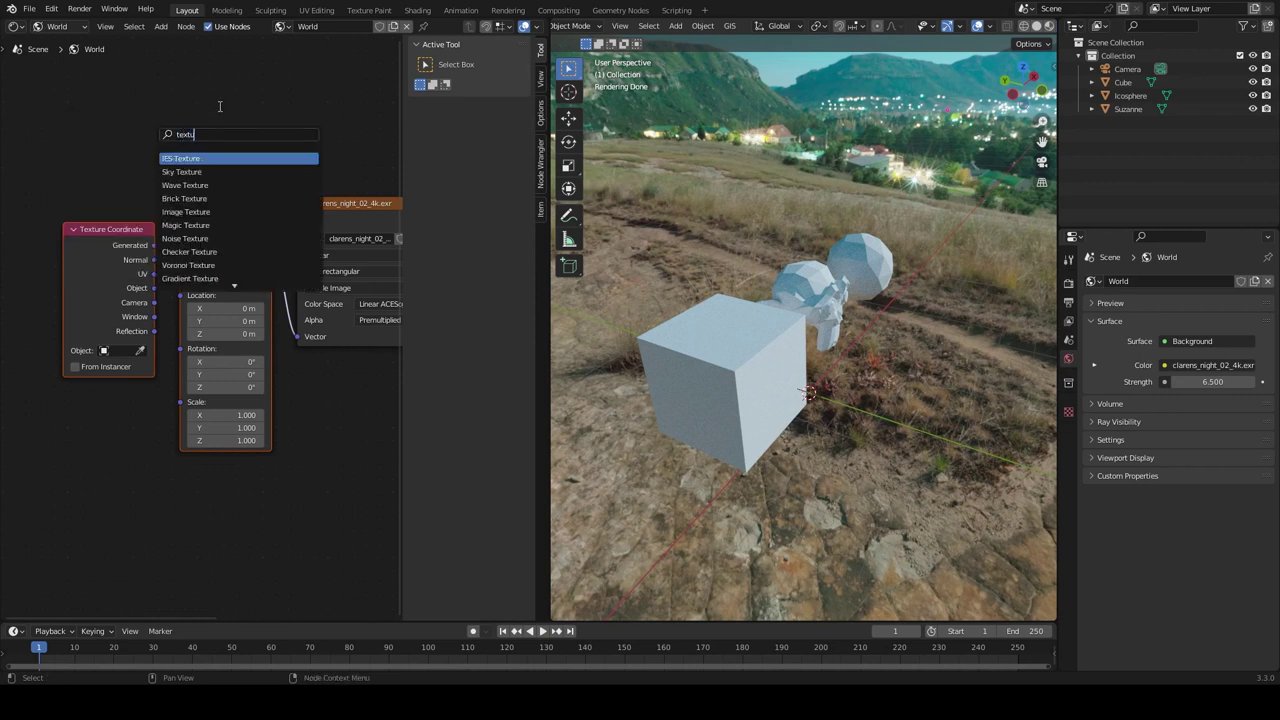
pyautogui.write('re coo')
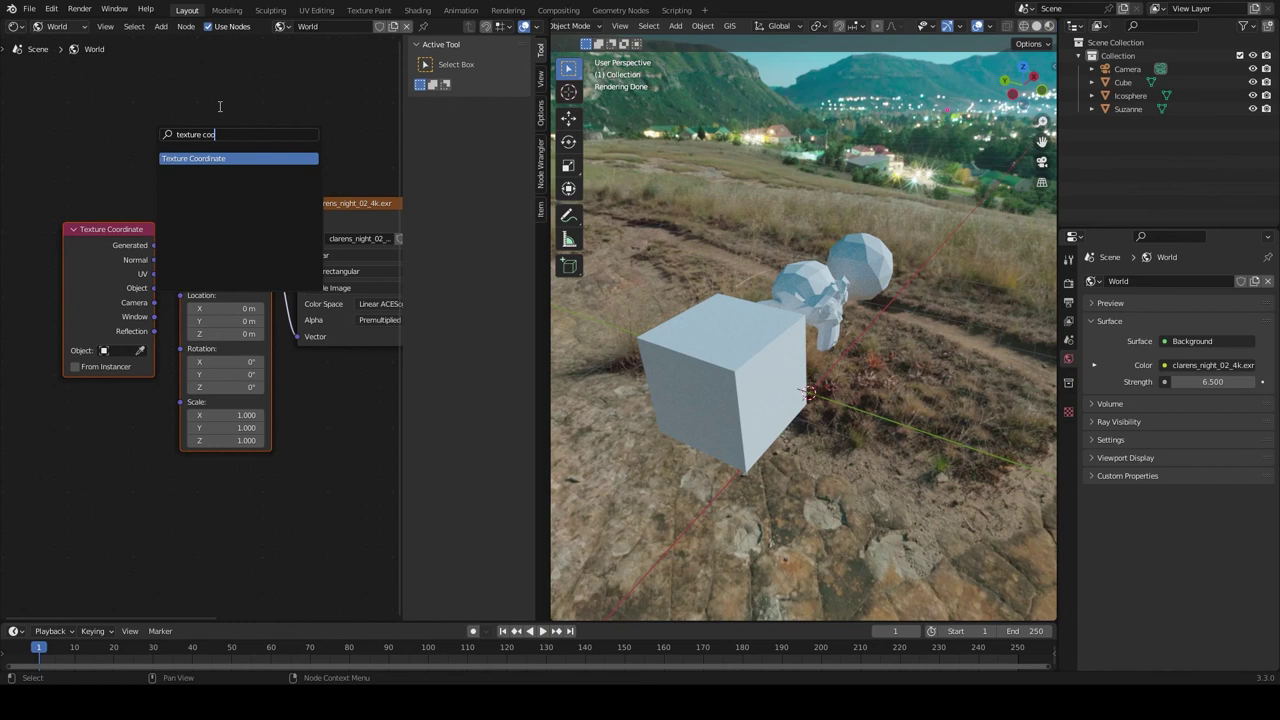
pyautogui.press('Return')
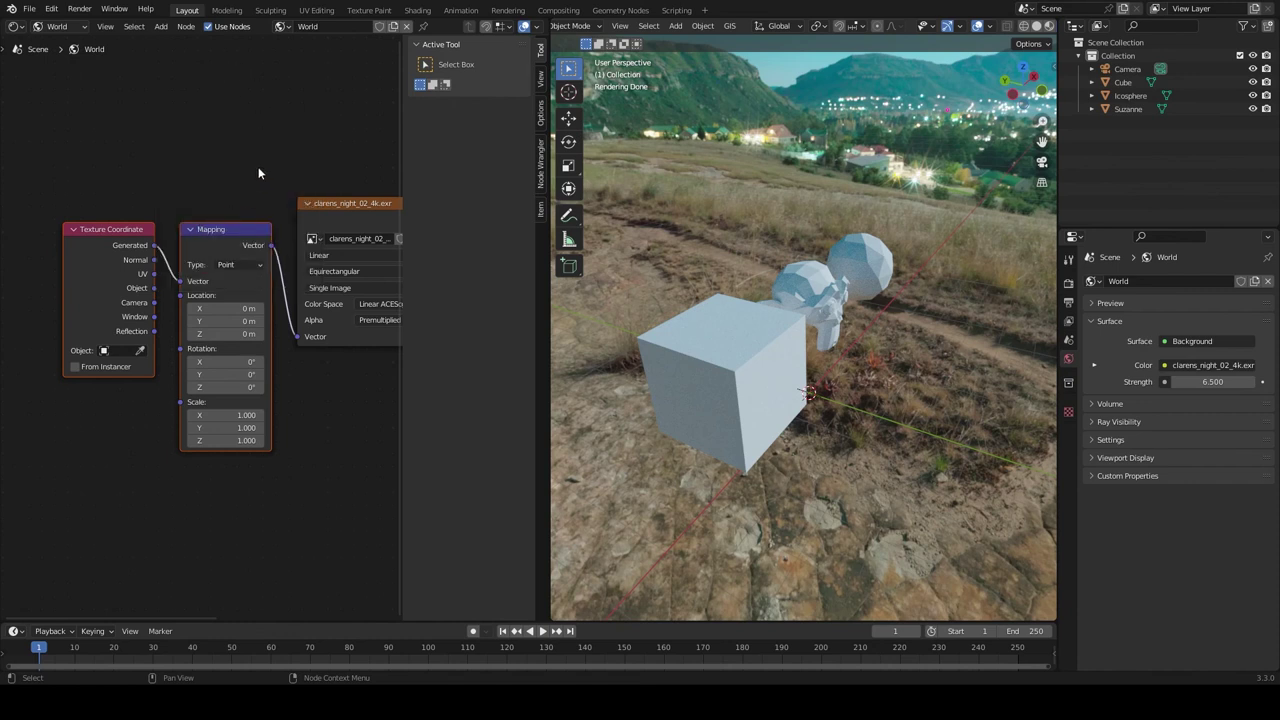
pyautogui.scroll(-2, 258, 166)
pyautogui.moveTo(318, 187); pyautogui.dragTo(226, 174, button='middle')
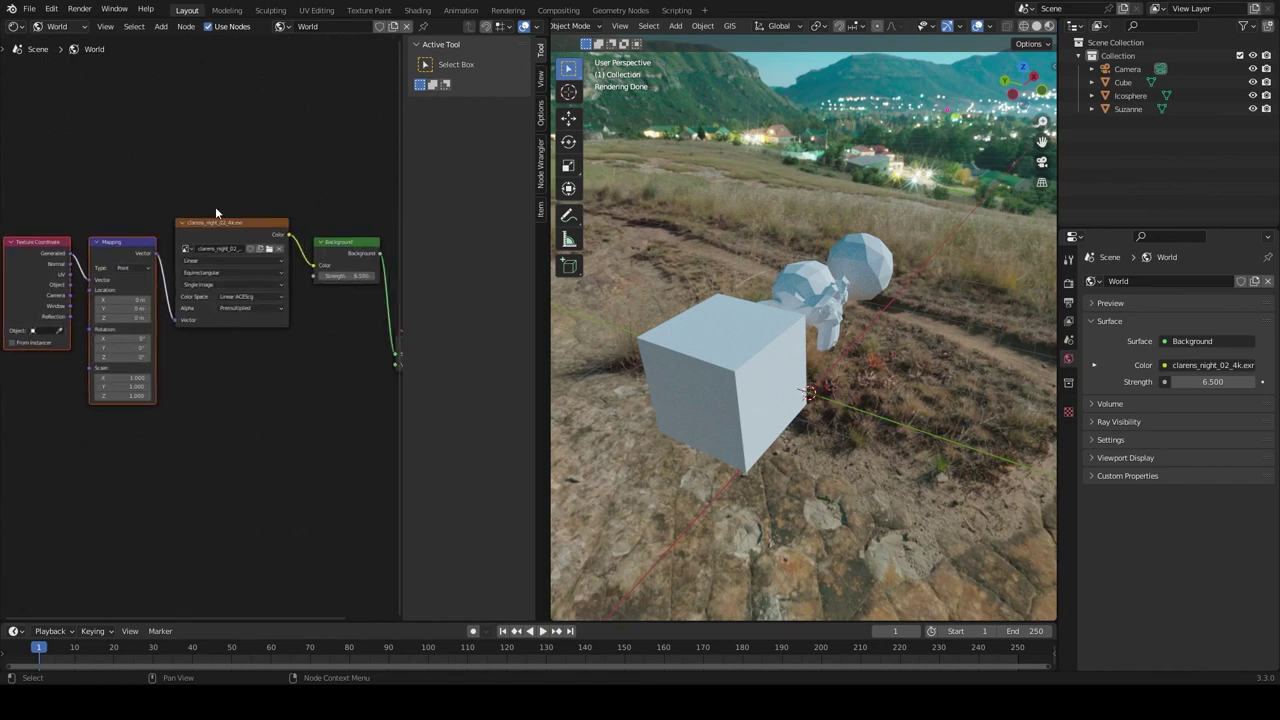
# Step: Set the Mapping node's Rotation Z to 173° and Rotation Y to -43.6°, checking from a front view
pyautogui.scroll(1, 216, 213)
pyautogui.scroll(-1, 247, 366)
pyautogui.scroll(2, 137, 356)
pyautogui.scroll(1, 166, 403)
pyautogui.moveTo(166, 403); pyautogui.dragTo(233, 396, button='middle')
pyautogui.moveTo(138, 371); pyautogui.dragTo(320, 370)
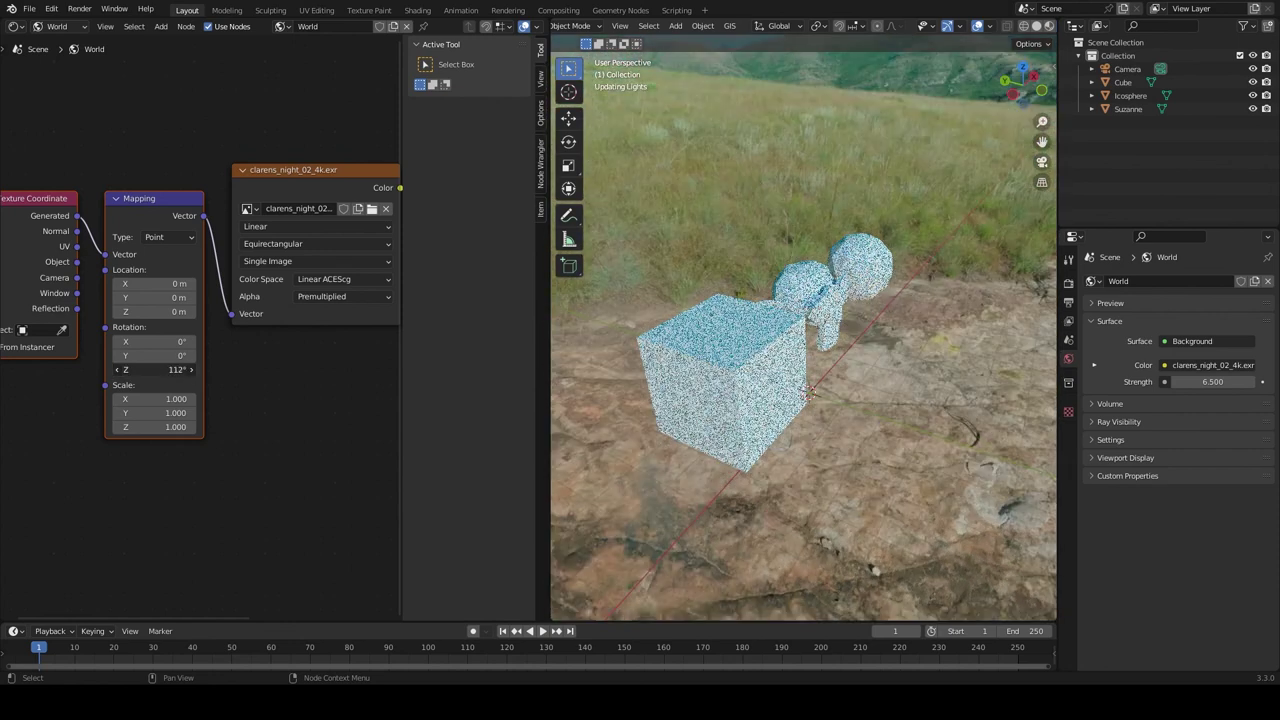
pyautogui.moveTo(172, 370); pyautogui.dragTo(149, 388)
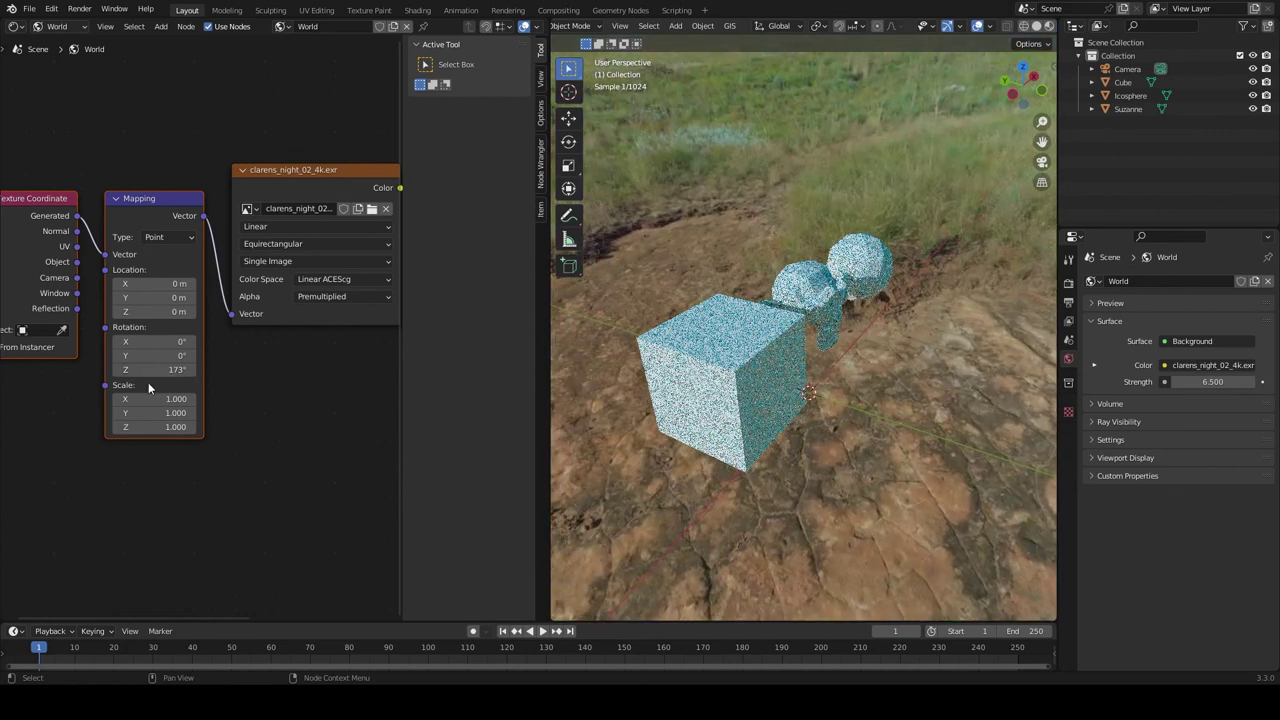
pyautogui.moveTo(872, 426)
pyautogui.mouseDown(button='middle')
pyautogui.moveTo(794, 392)
pyautogui.moveTo(738, 397)
pyautogui.moveTo(789, 413)
pyautogui.mouseUp(button='middle')
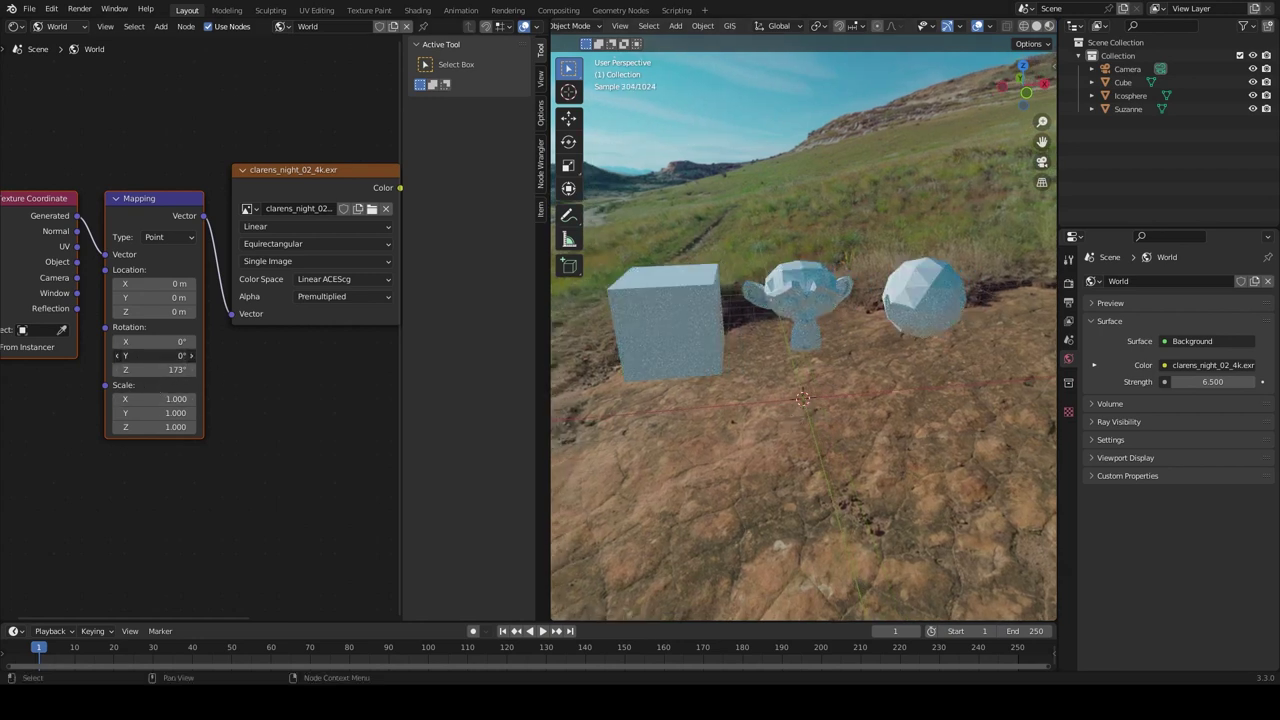
pyautogui.moveTo(153, 356); pyautogui.dragTo(100, 356)
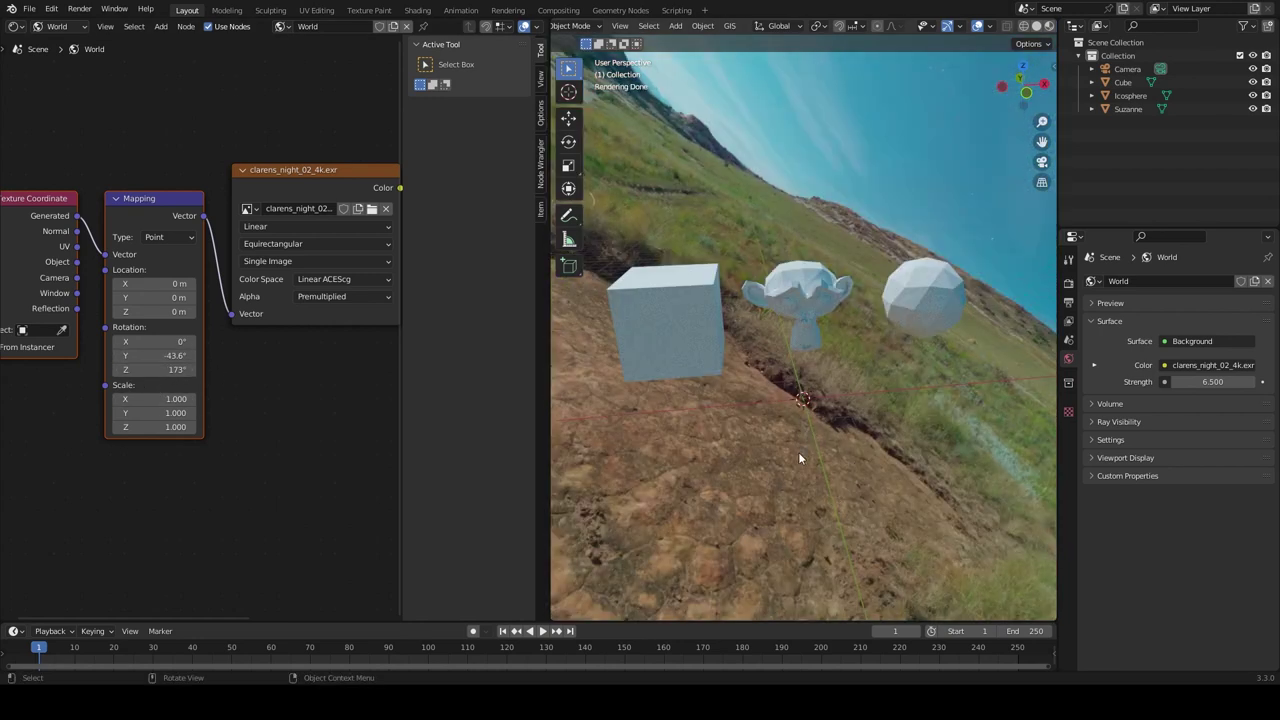